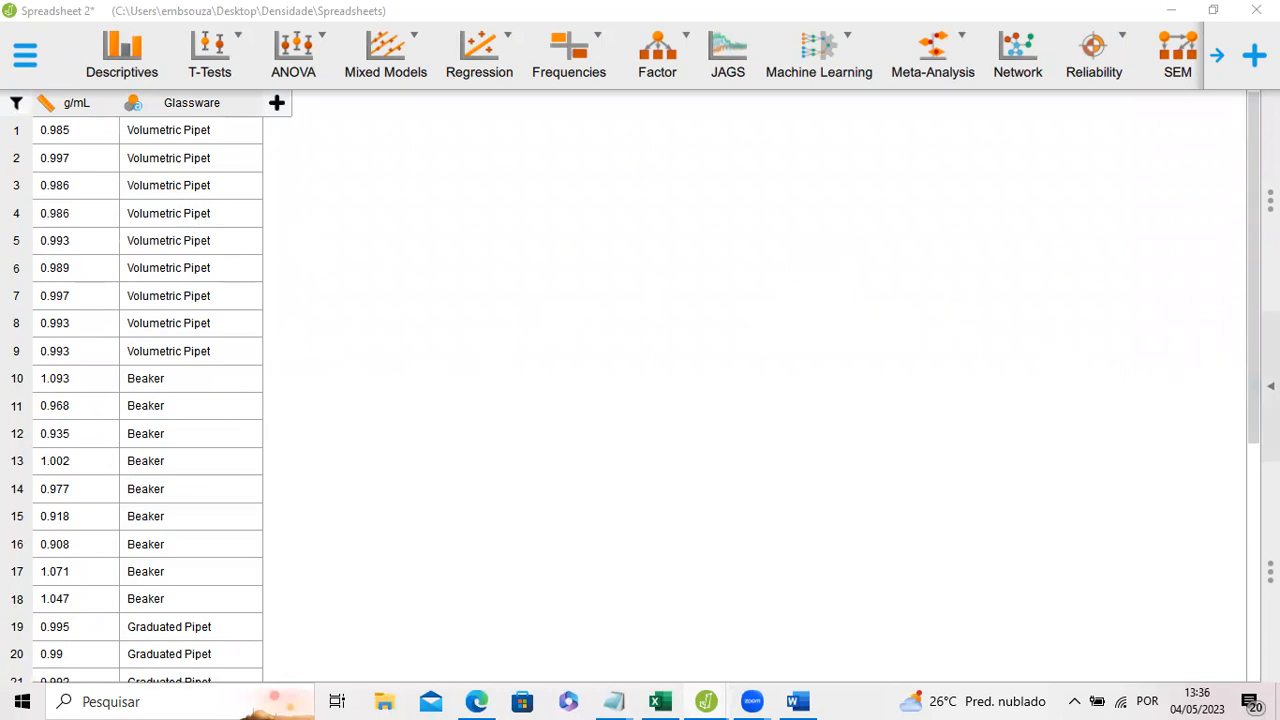
Review the glassware boxplots in the Spreadsheet 2 results alongside the g/mL data they come from.
click(1270, 386)
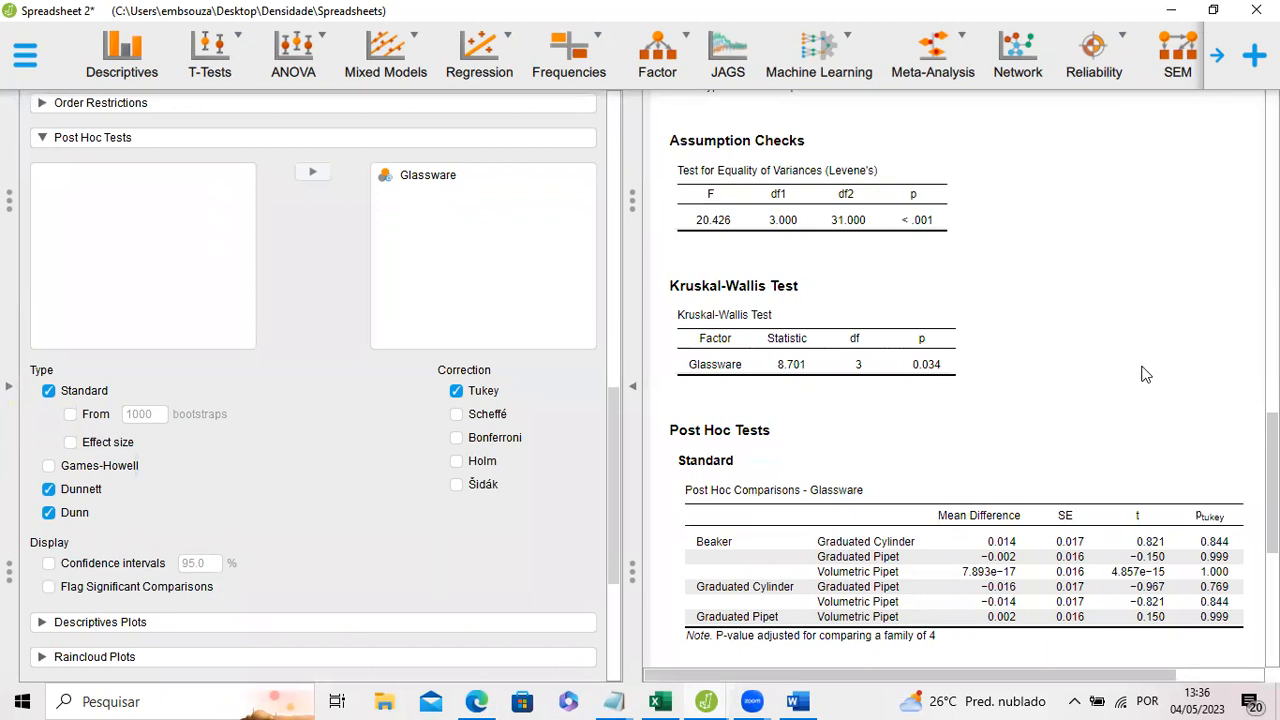
scroll(808, 284, up, 4)
scroll(1228, 423, up, 5)
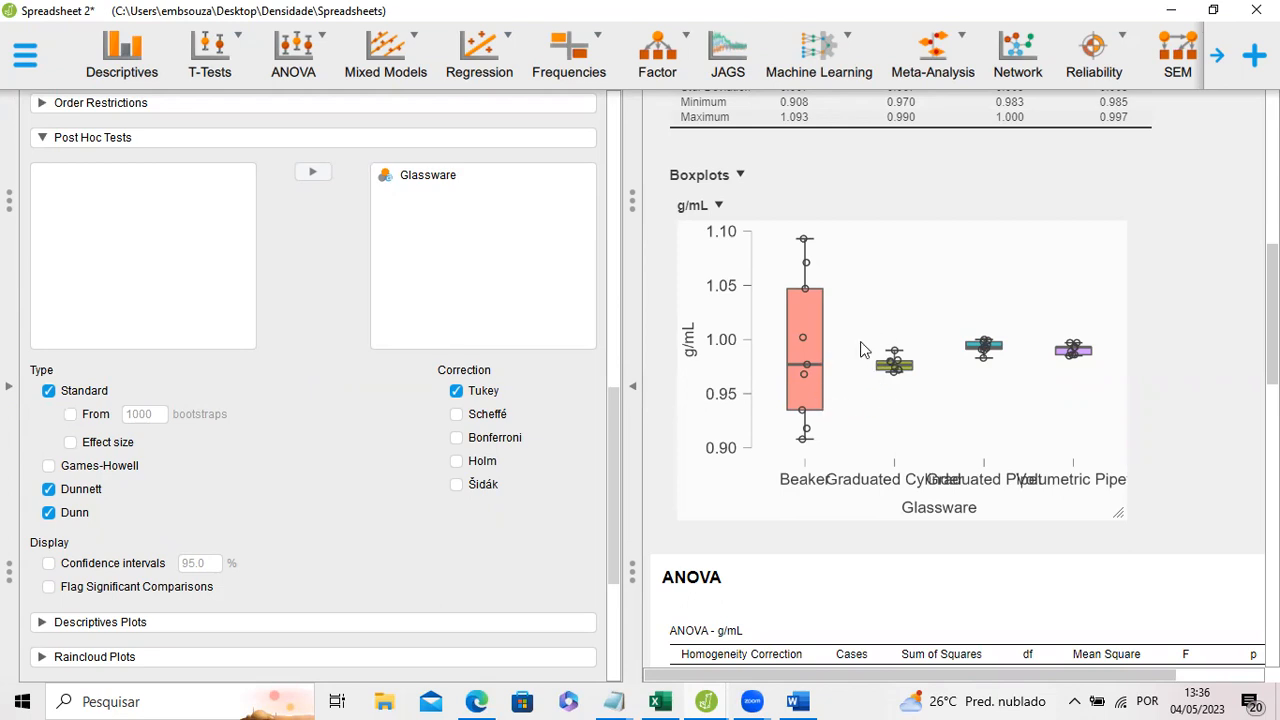
click(8, 386)
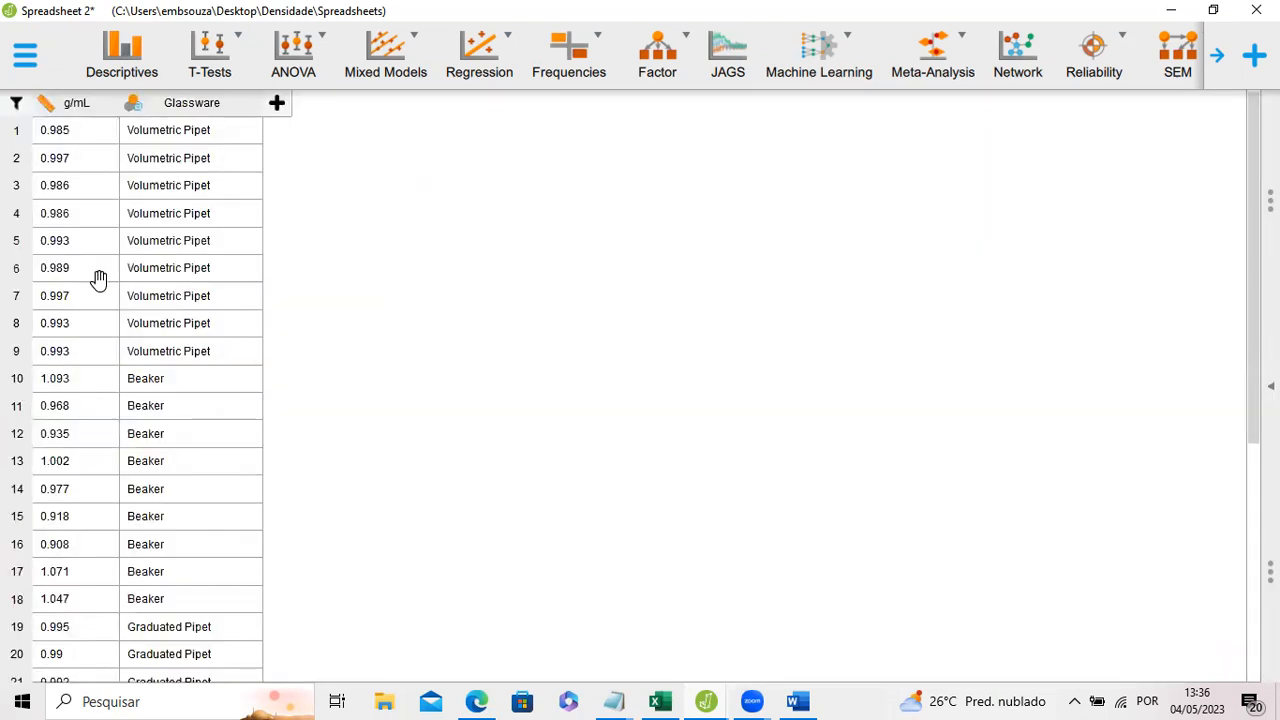
scroll(160, 265, down, 5)
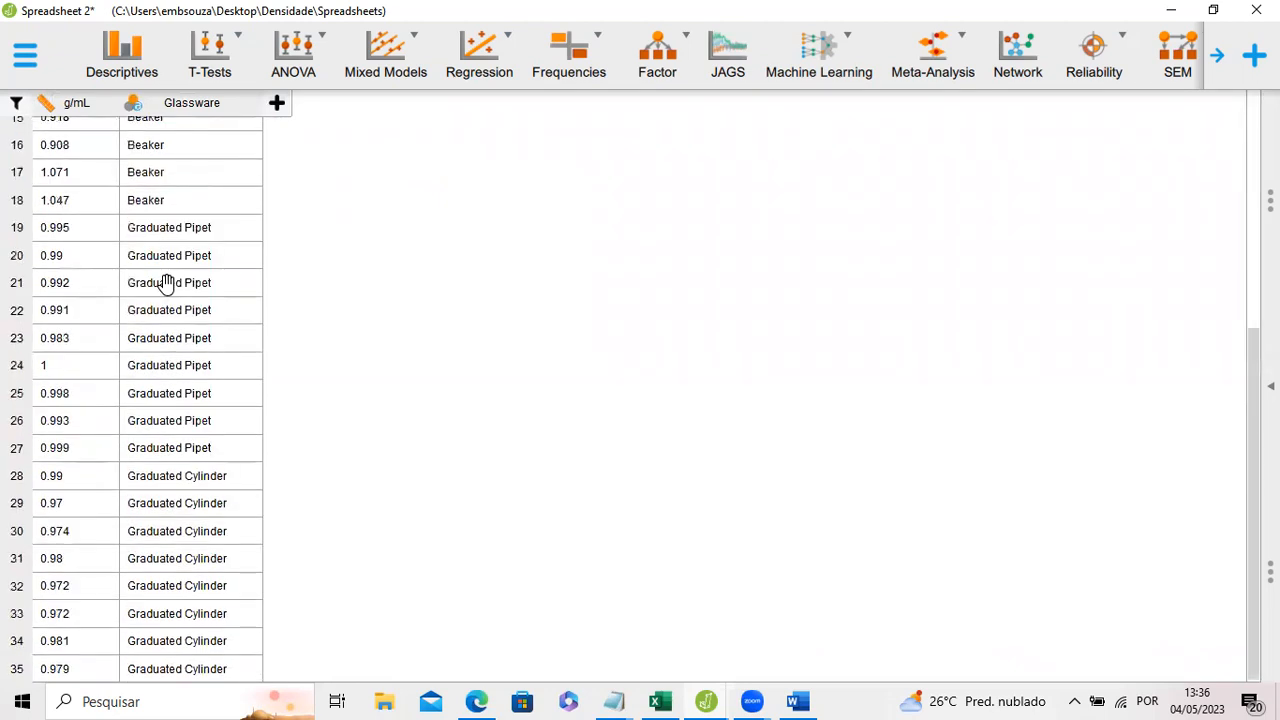
scroll(165, 310, up, 5)
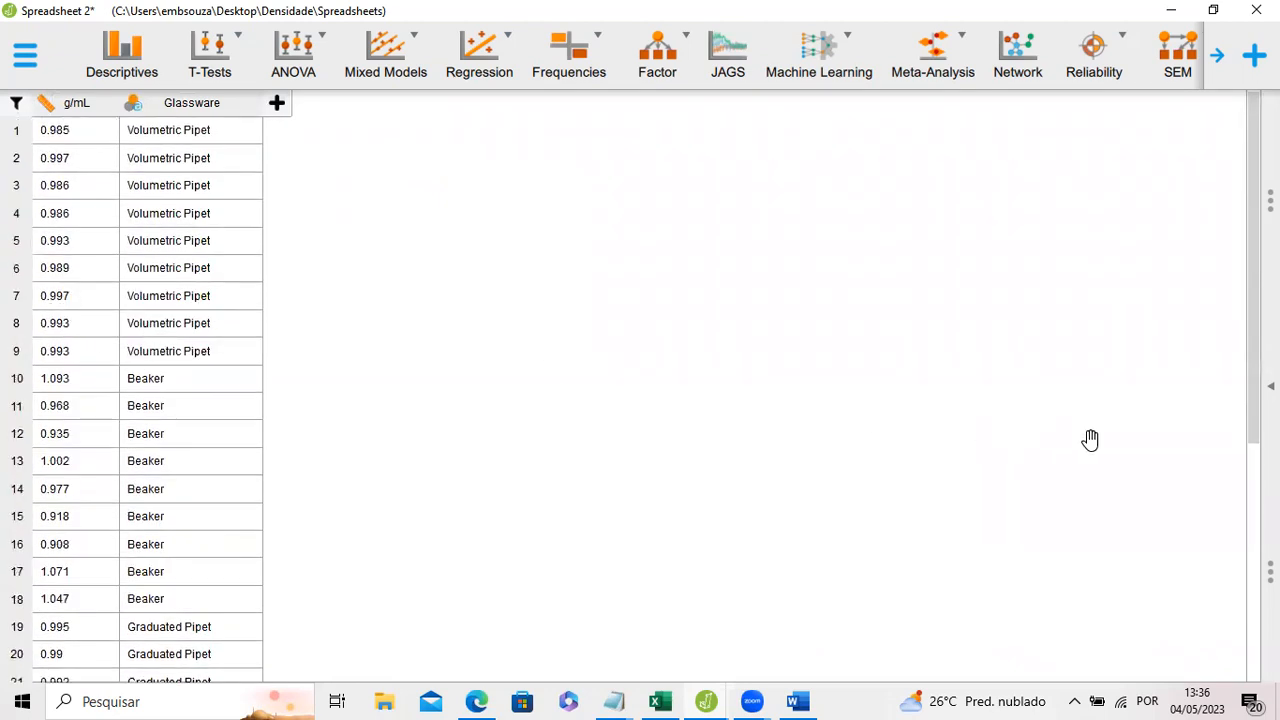
click(1270, 386)
scroll(999, 321, down, 1)
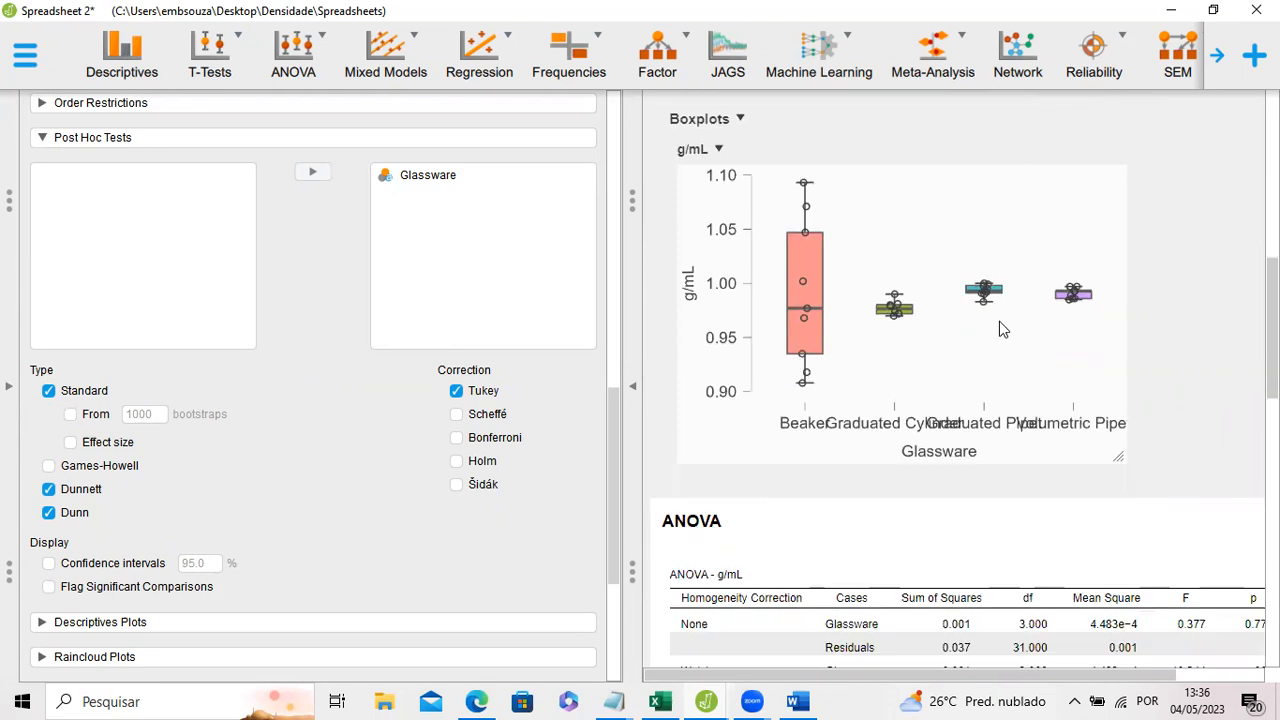
scroll(999, 321, down, 1)
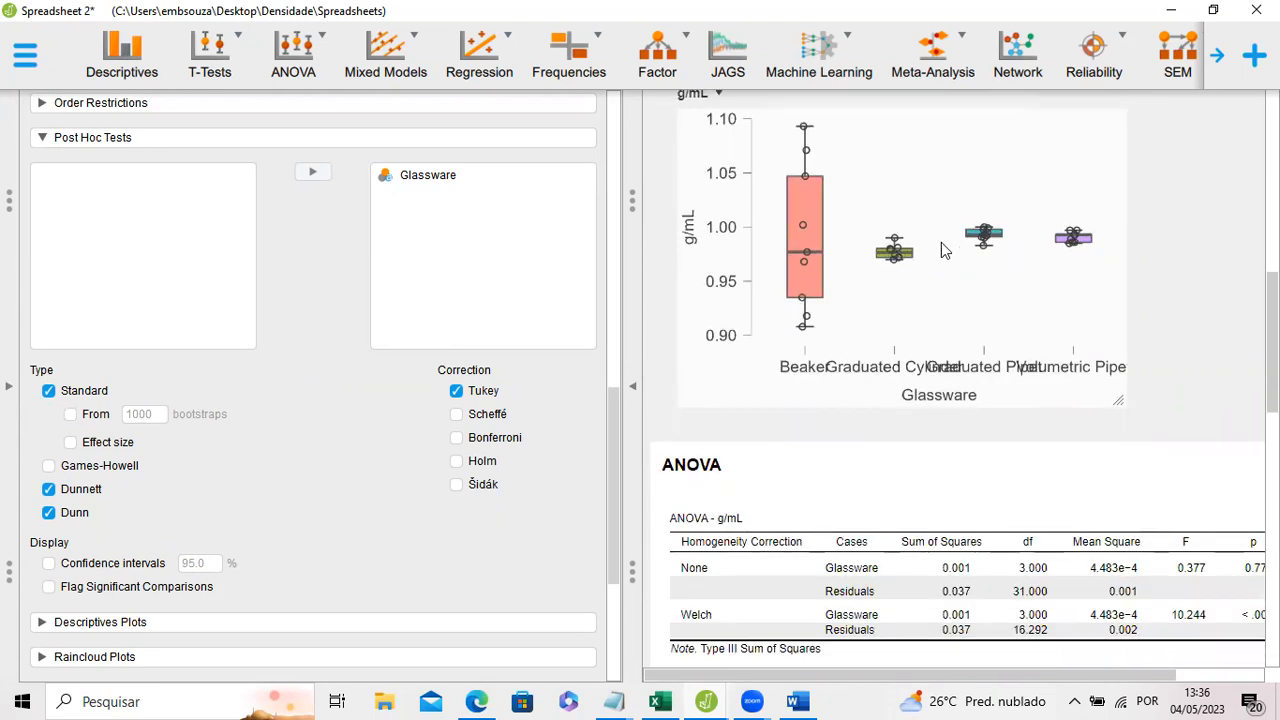
scroll(896, 291, up, 2)
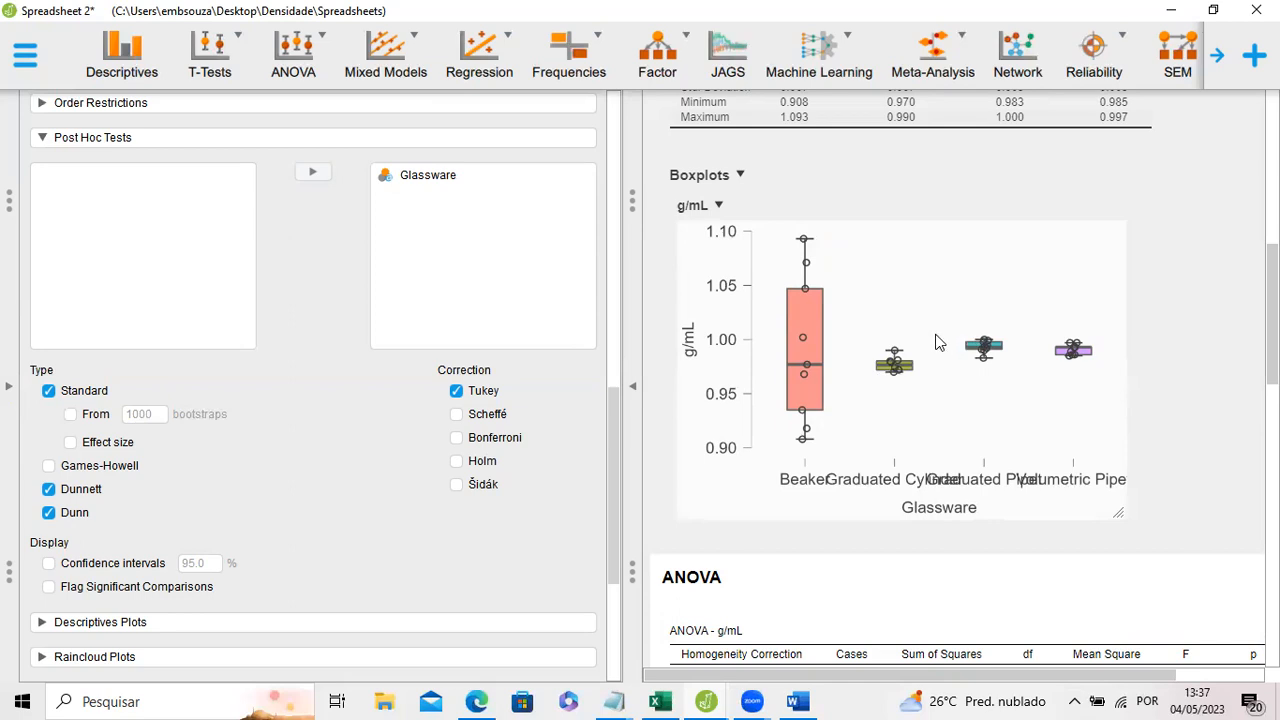
Examine the ANOVA table with Welch correction, Levene's test and the Kruskal-Wallis test for g/mL by Glassware.
scroll(938, 342, down, 5)
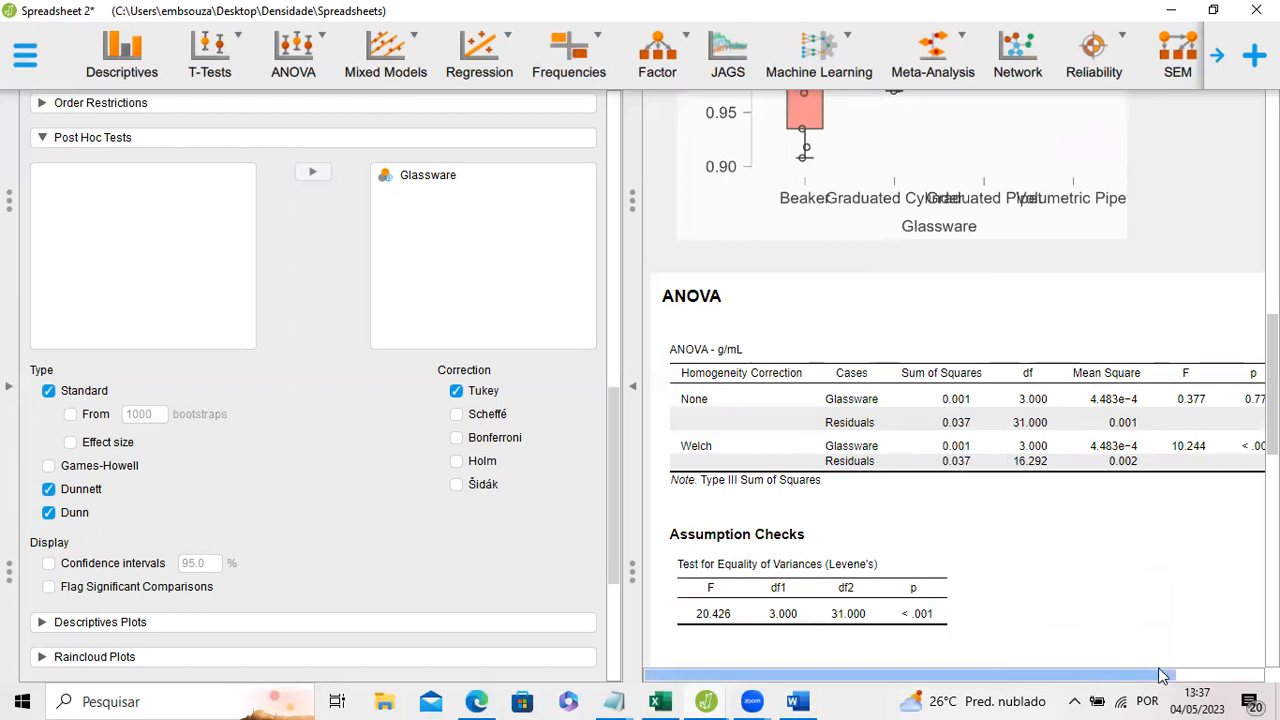
click(1207, 680)
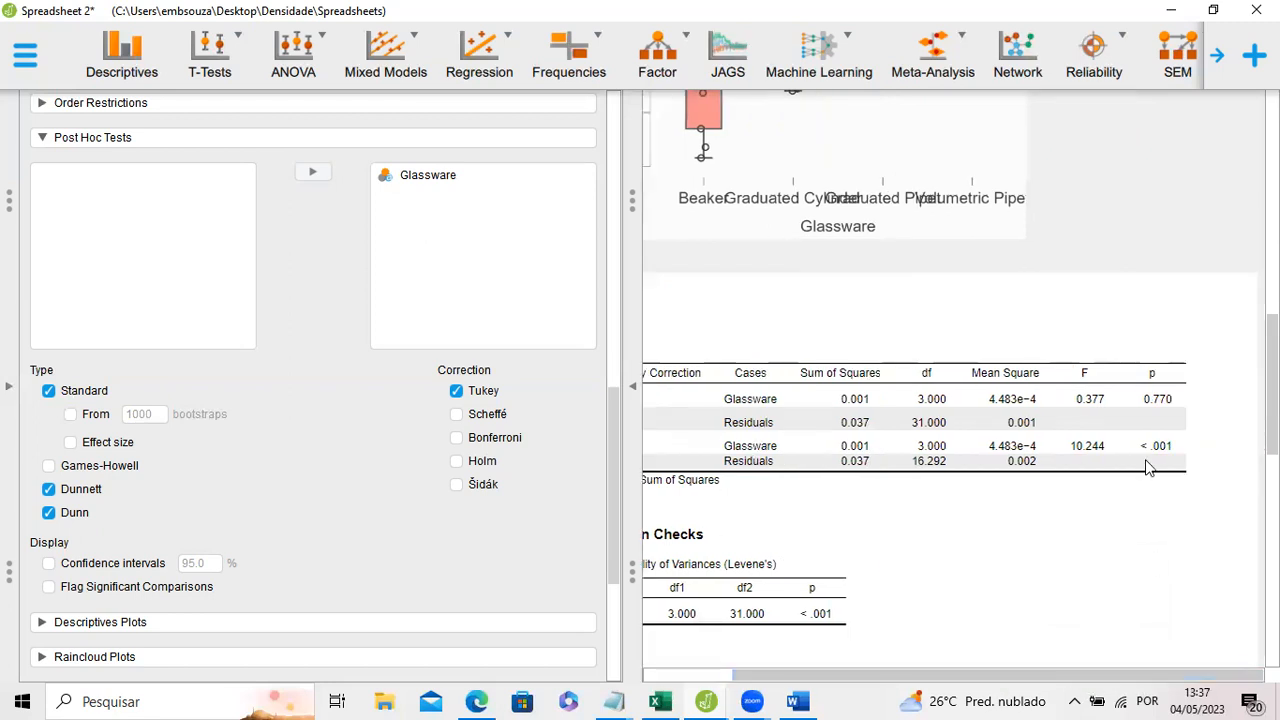
drag(1108, 676, 980, 680)
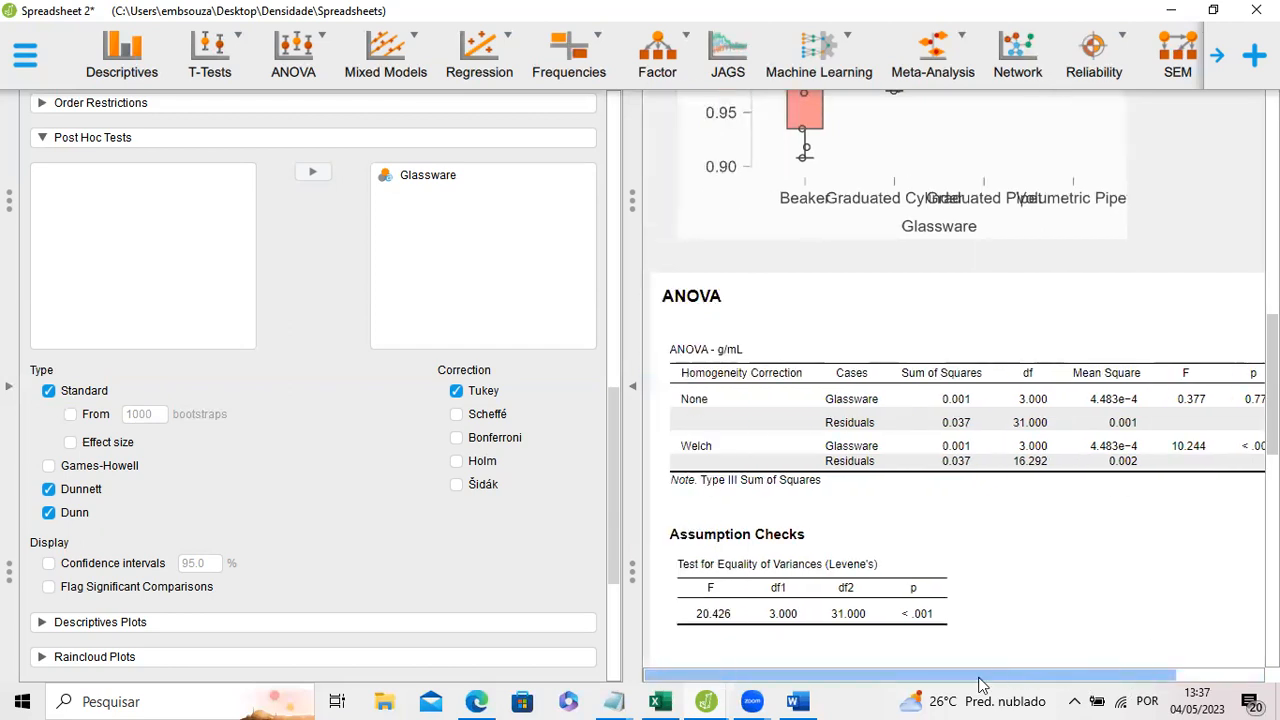
mouse_move(1066, 682)
mouse_down()
mouse_move(1091, 680)
mouse_move(1043, 680)
mouse_move(1056, 681)
mouse_up()
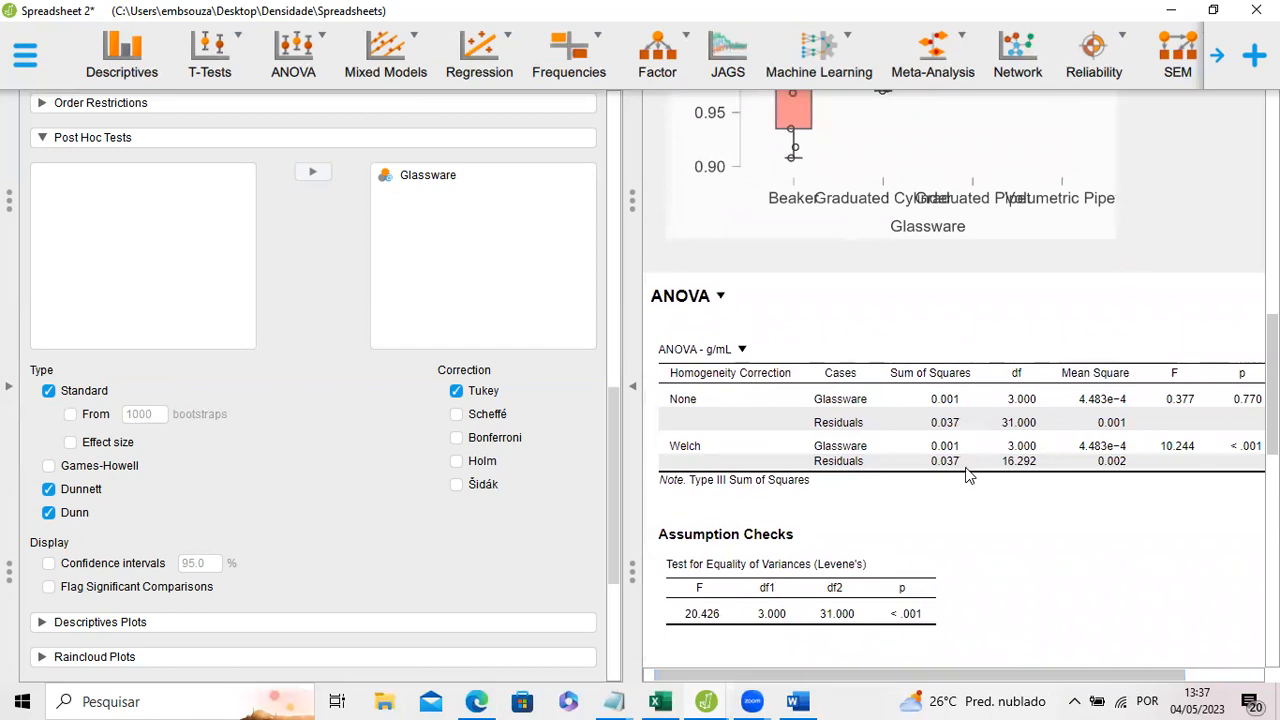
scroll(969, 477, down, 1)
scroll(960, 415, down, 3)
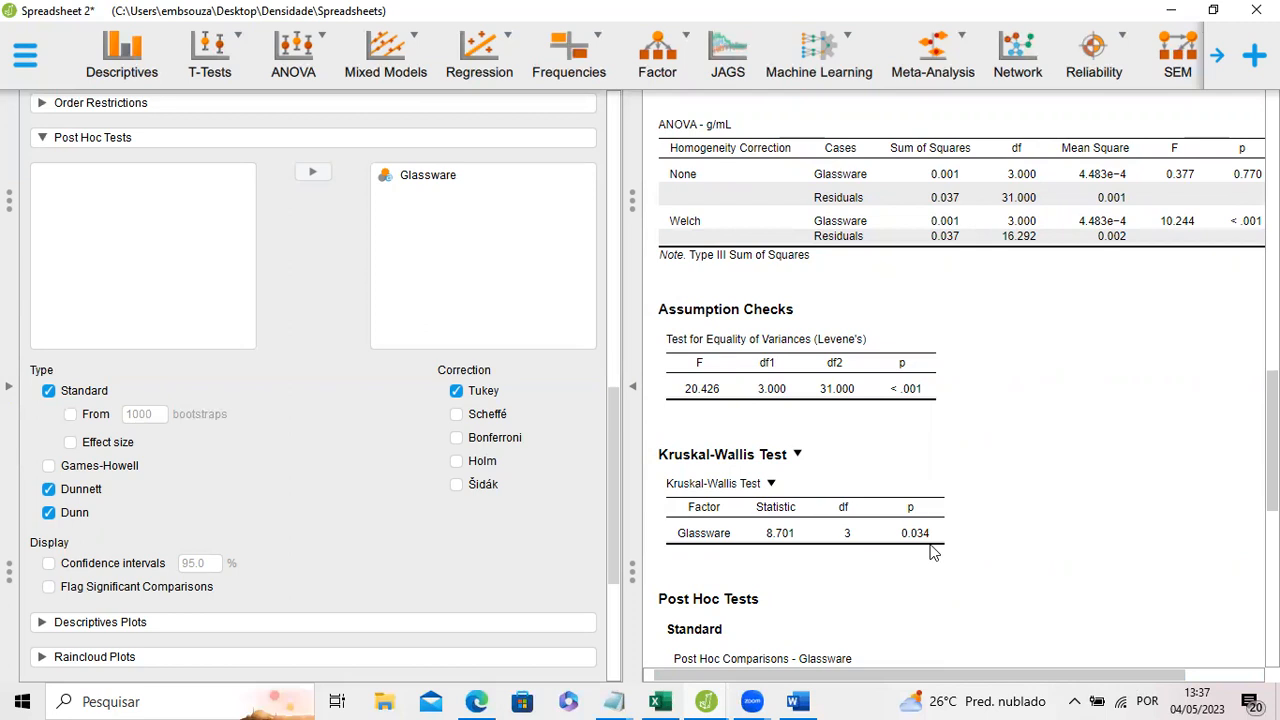
scroll(929, 545, up, 2)
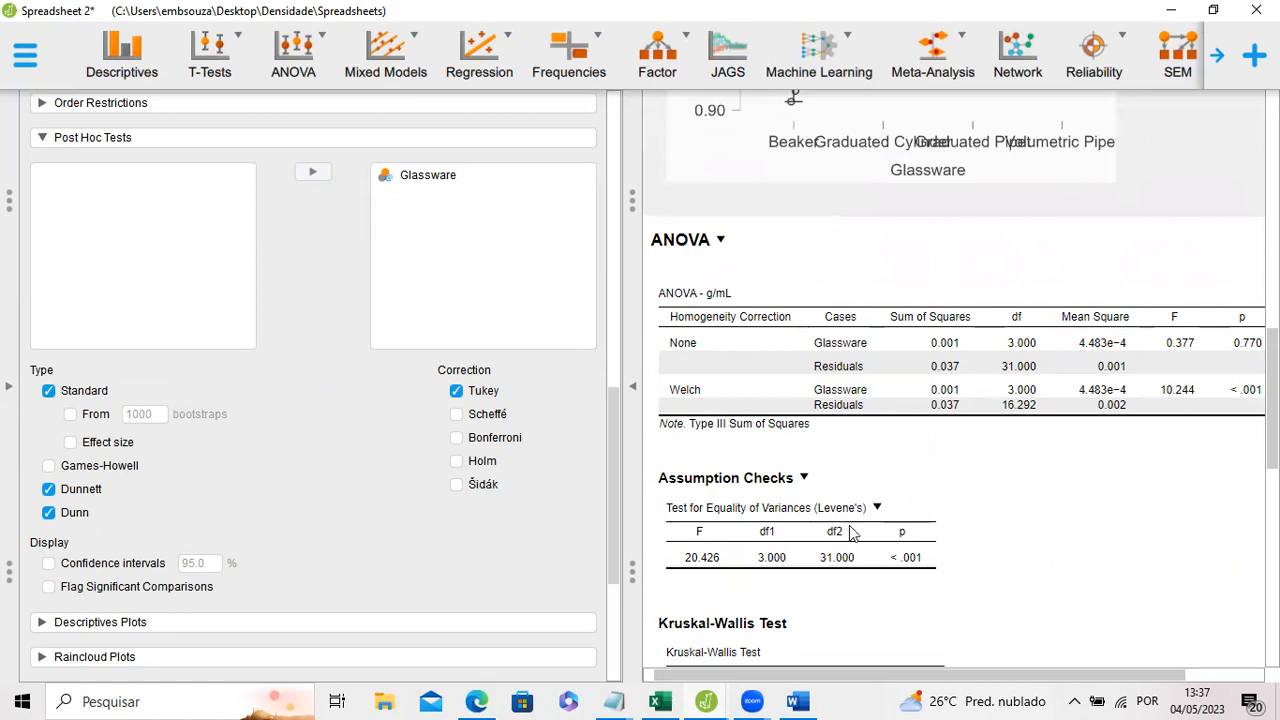
scroll(894, 374, up, 2)
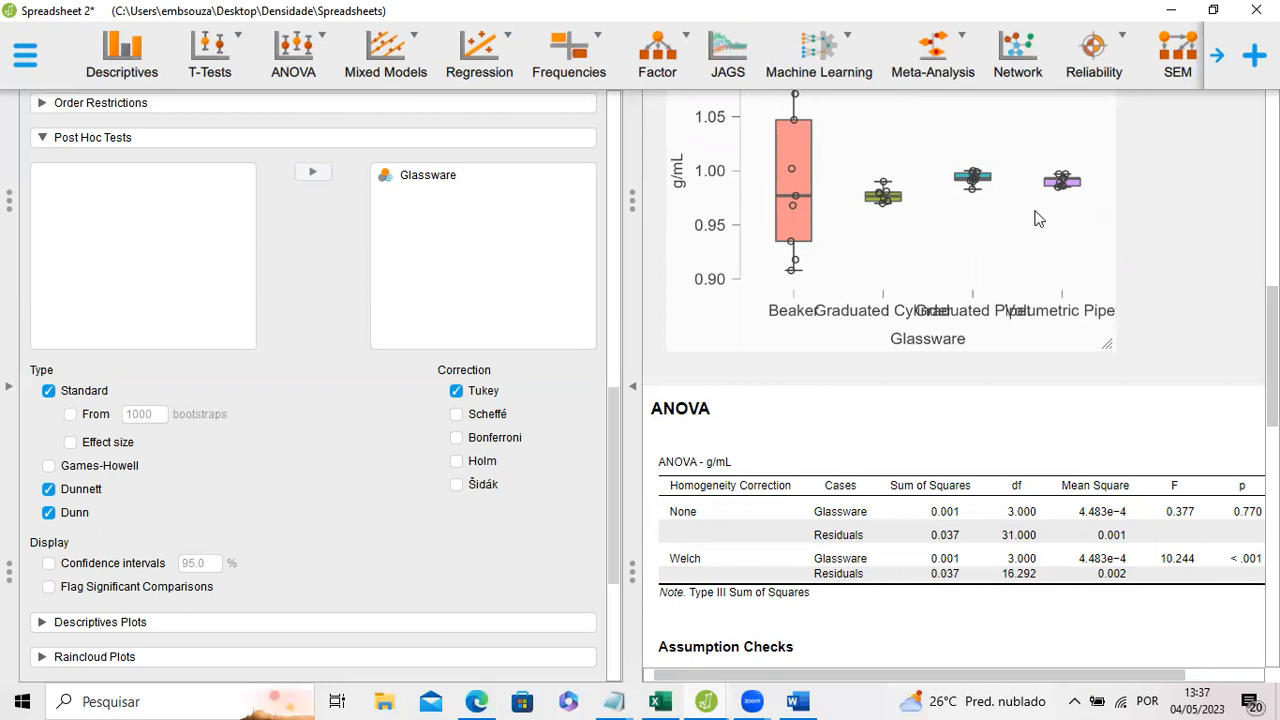
Switch to the Spreadsheet 3 window and look through its g/mL and Glassware data.
click(718, 700)
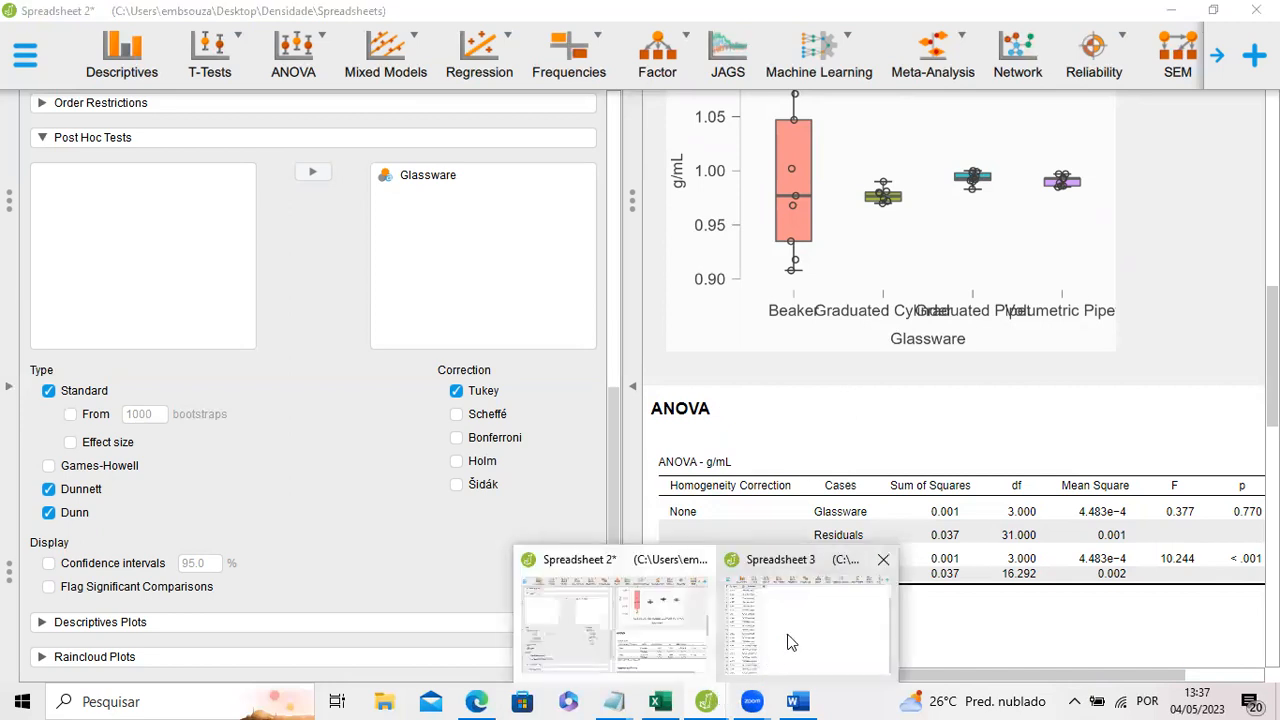
click(790, 640)
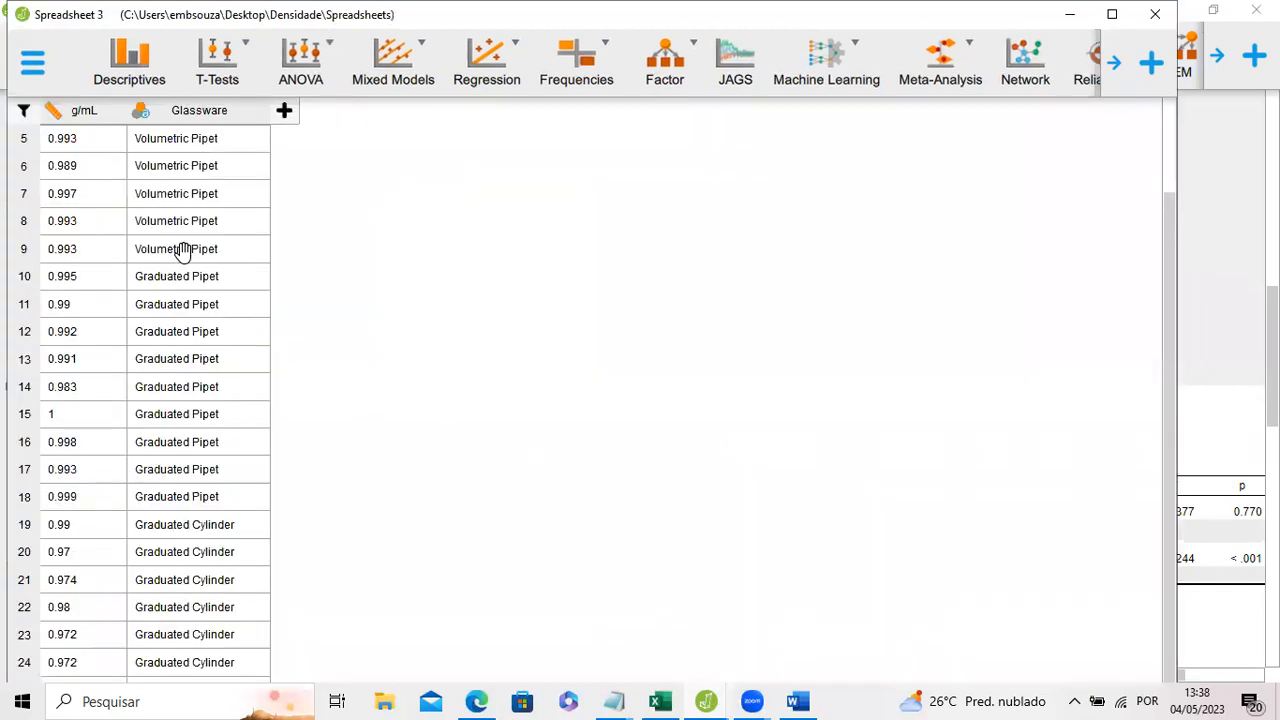
scroll(346, 277, up, 1)
scroll(310, 315, down, 1)
scroll(250, 394, up, 2)
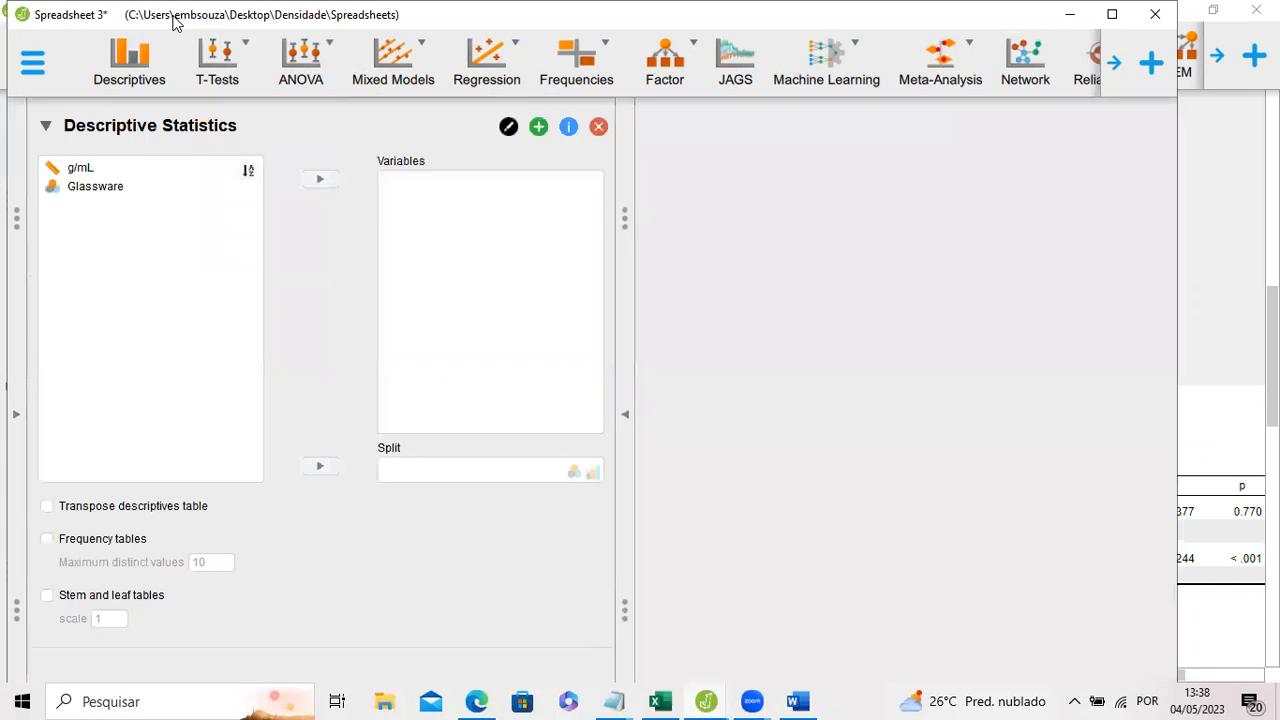
Set up Descriptive Statistics with g/mL as the variable, split by Glassware.
click(91, 171)
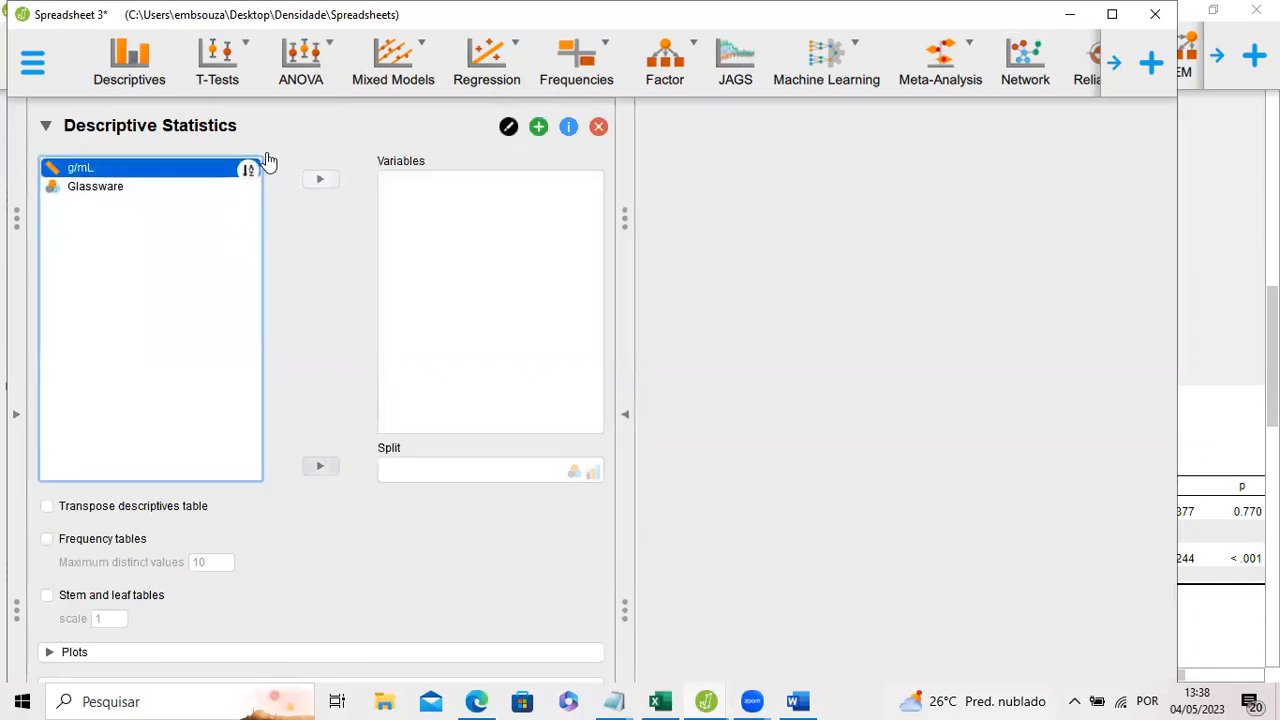
click(319, 180)
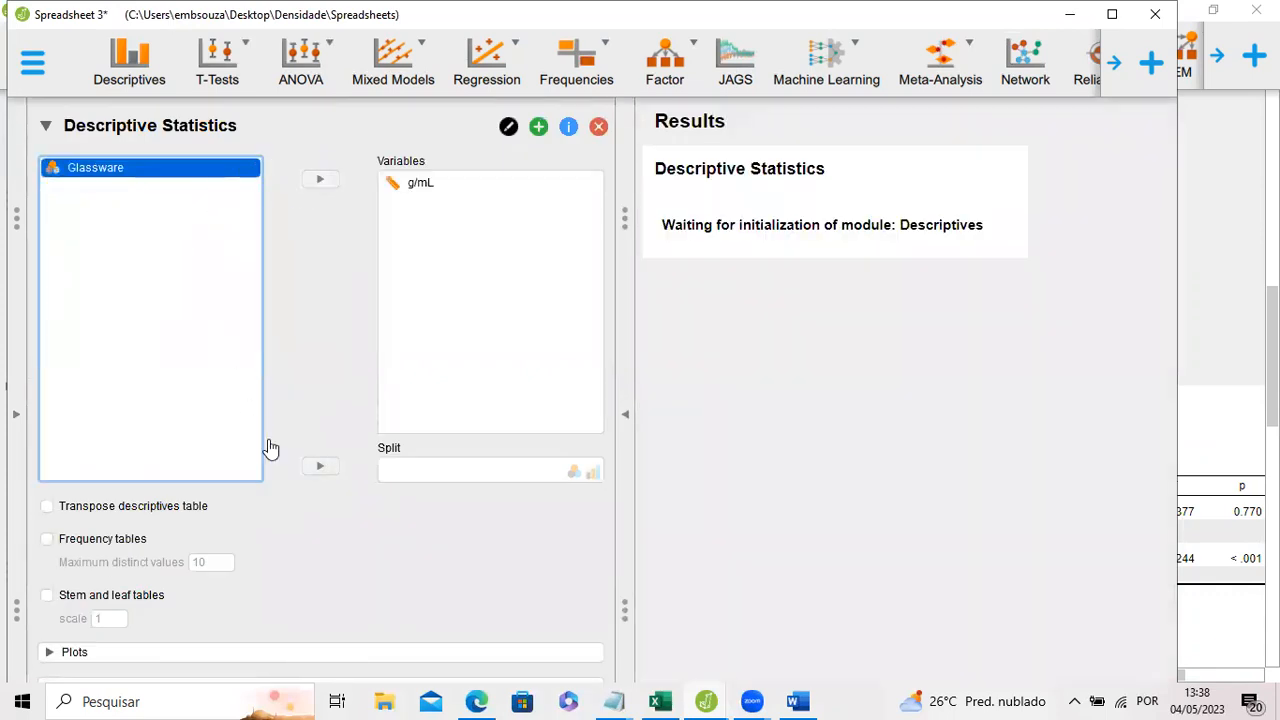
click(319, 466)
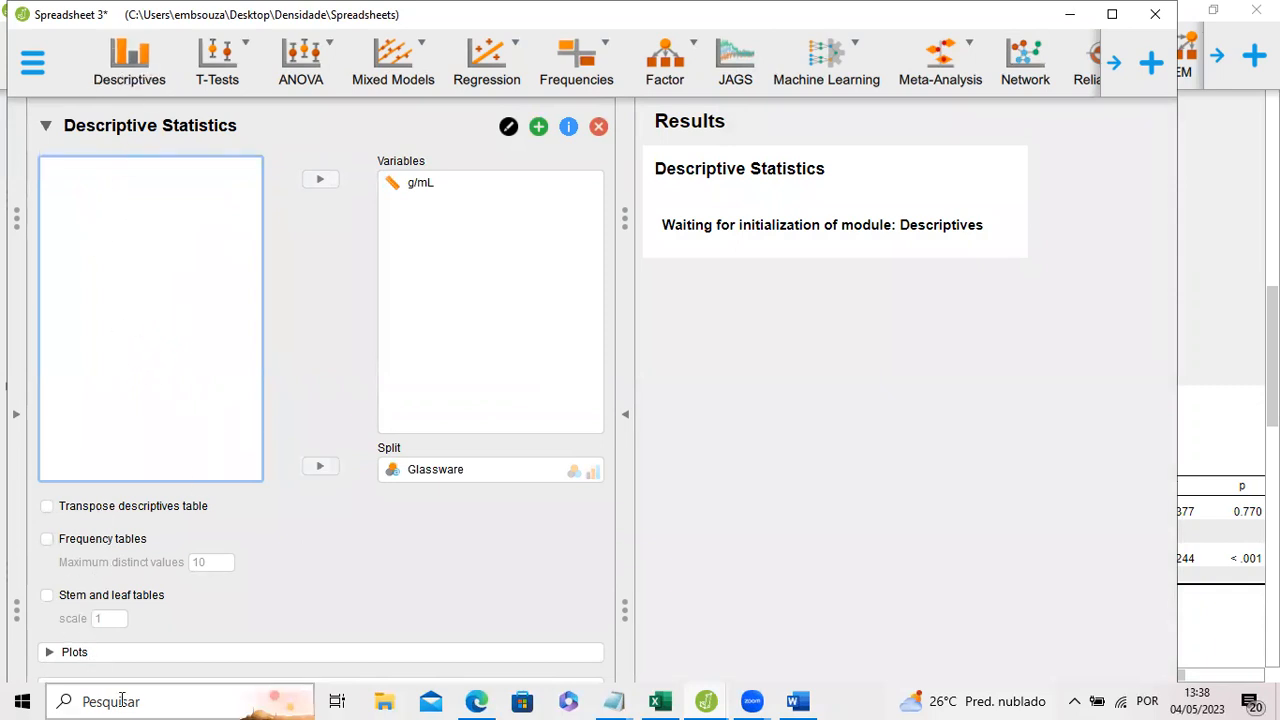
Enable boxplots with boxplot and jitter elements, labelled outliers and colors from the ggplot2 palette.
click(88, 653)
scroll(147, 405, down, 6)
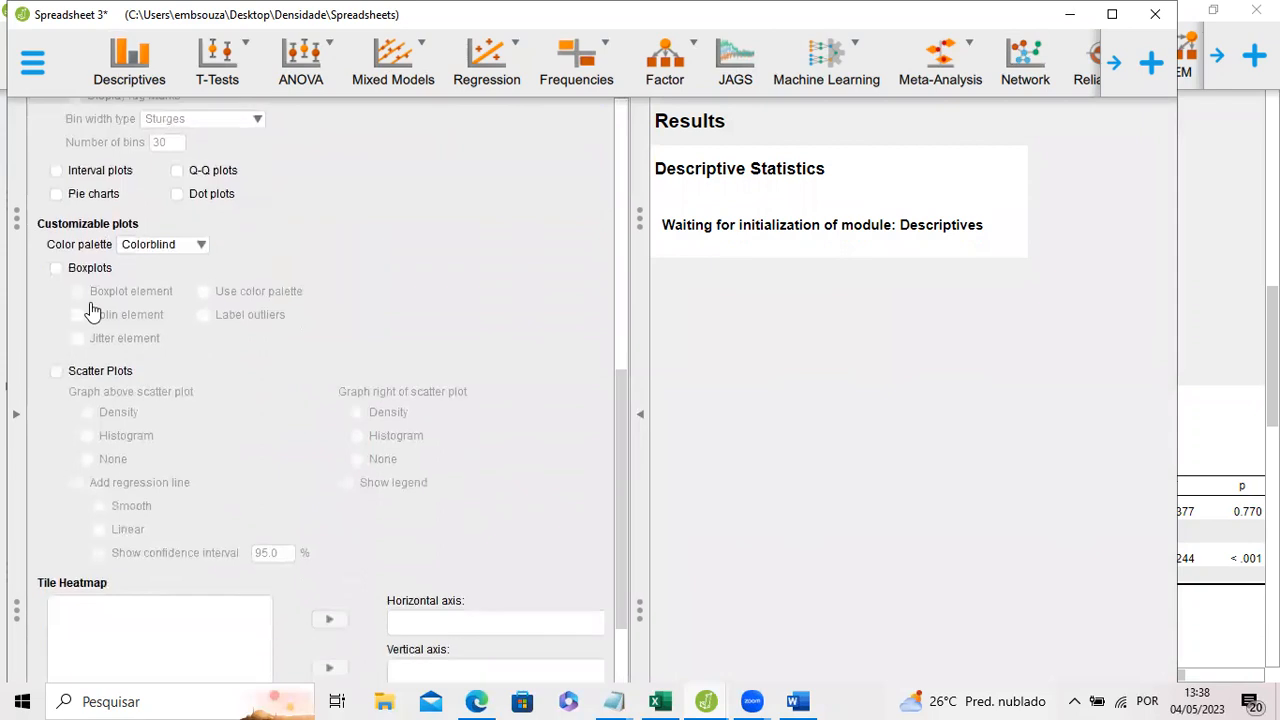
scroll(84, 250, up, 1)
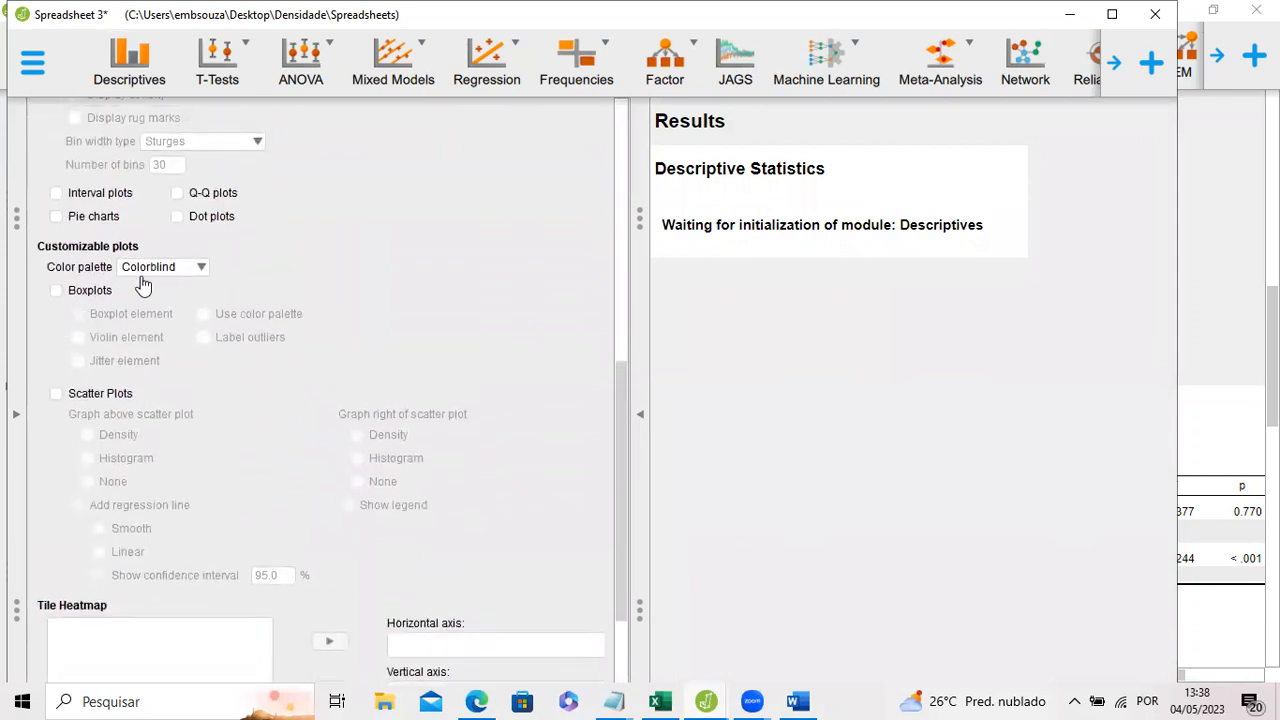
scroll(140, 285, up, 1)
click(56, 358)
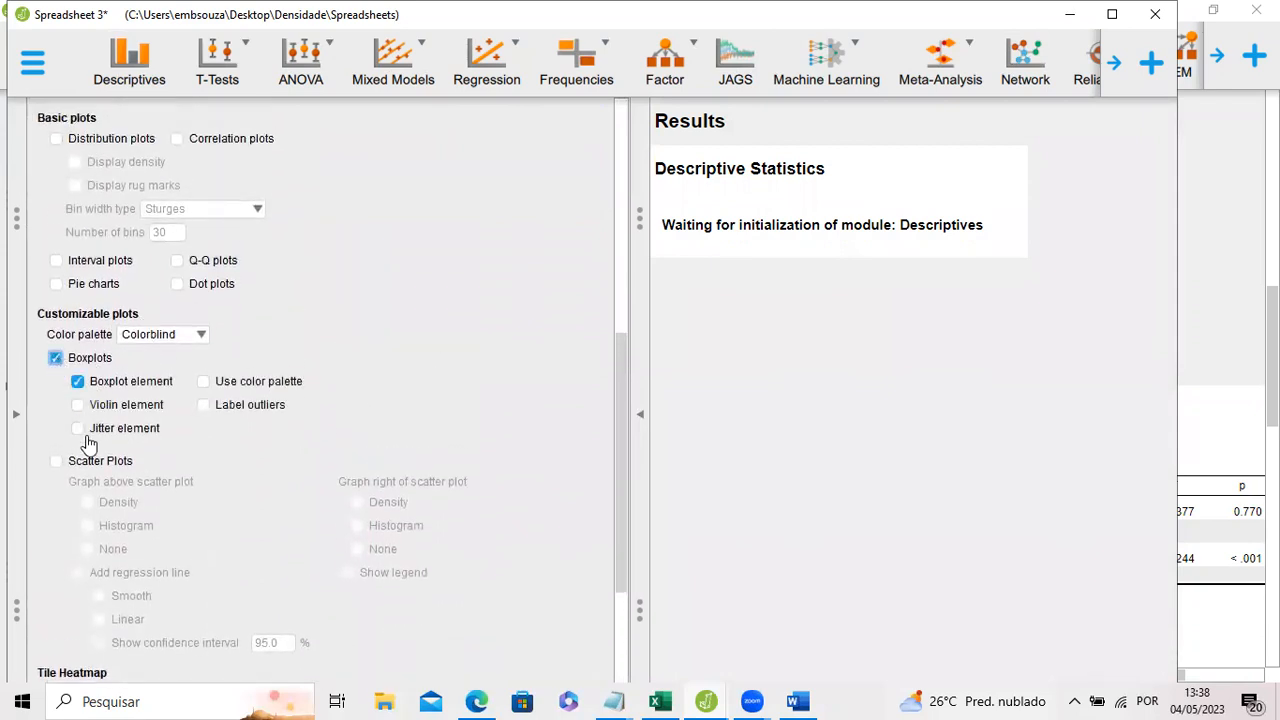
click(77, 428)
click(203, 382)
click(203, 405)
click(189, 337)
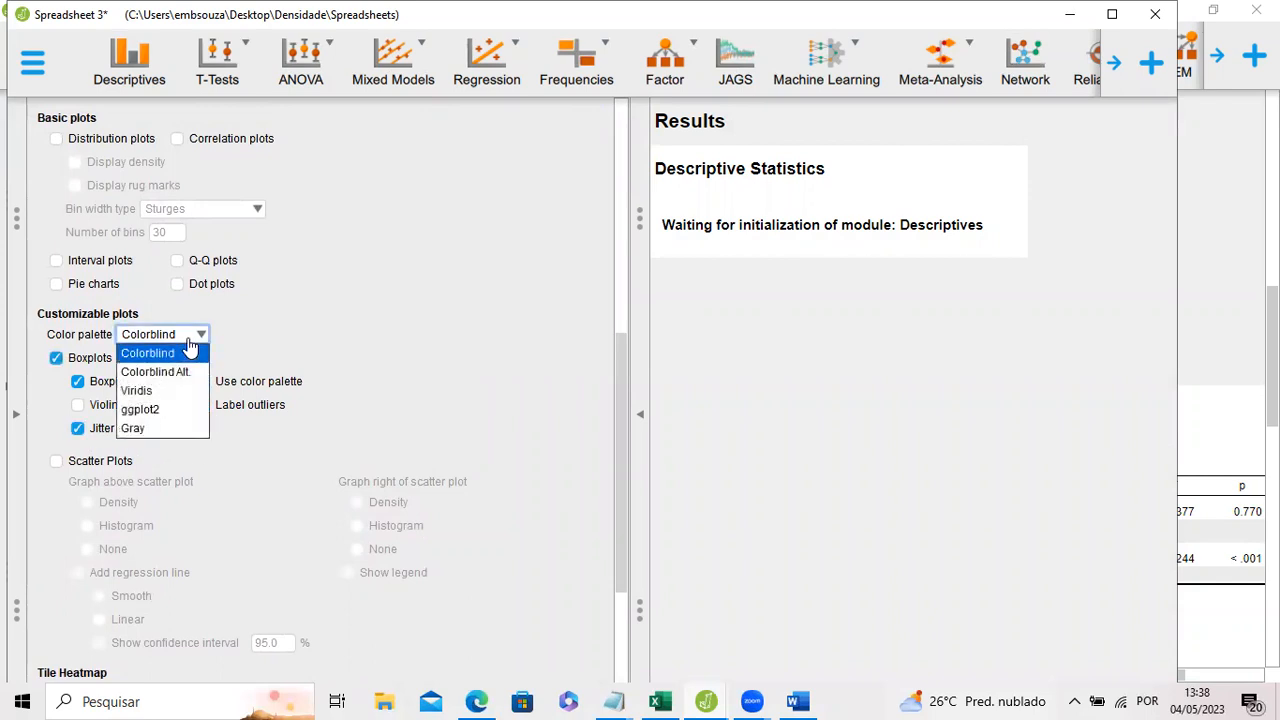
click(160, 411)
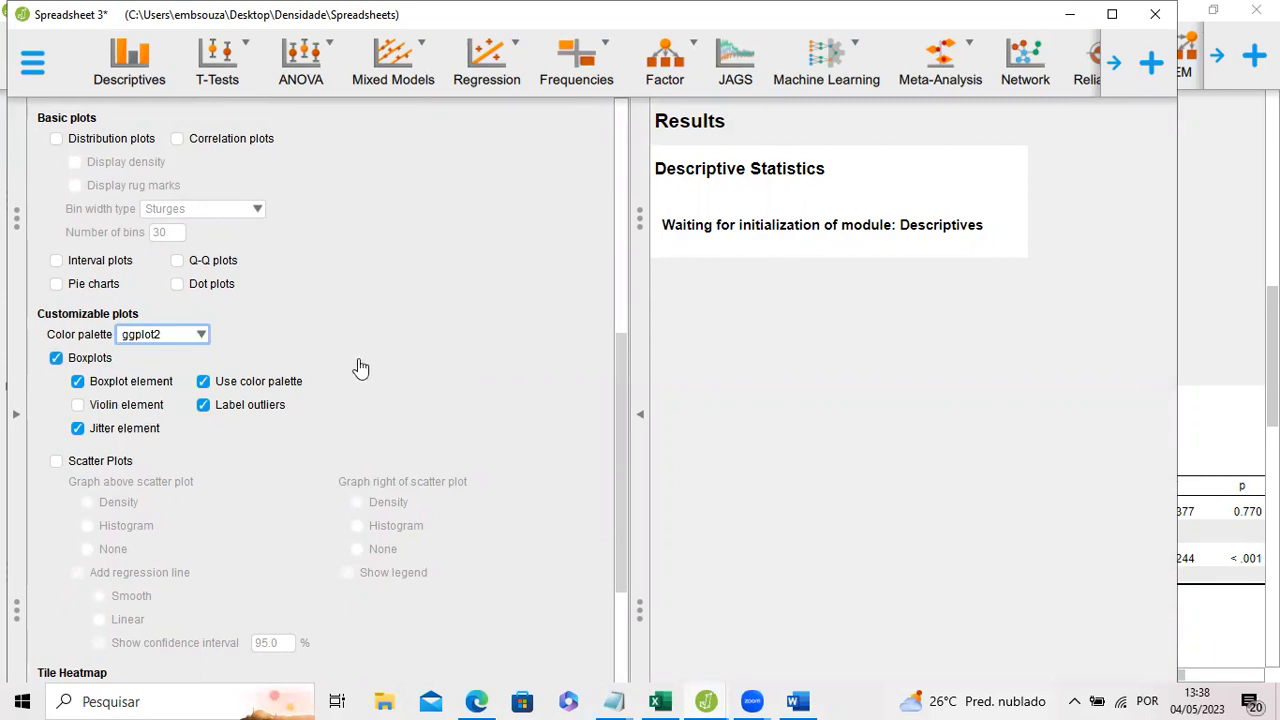
Maximize the window and add the IQR, median and Shapiro-Wilk test to the descriptive statistics.
click(1111, 14)
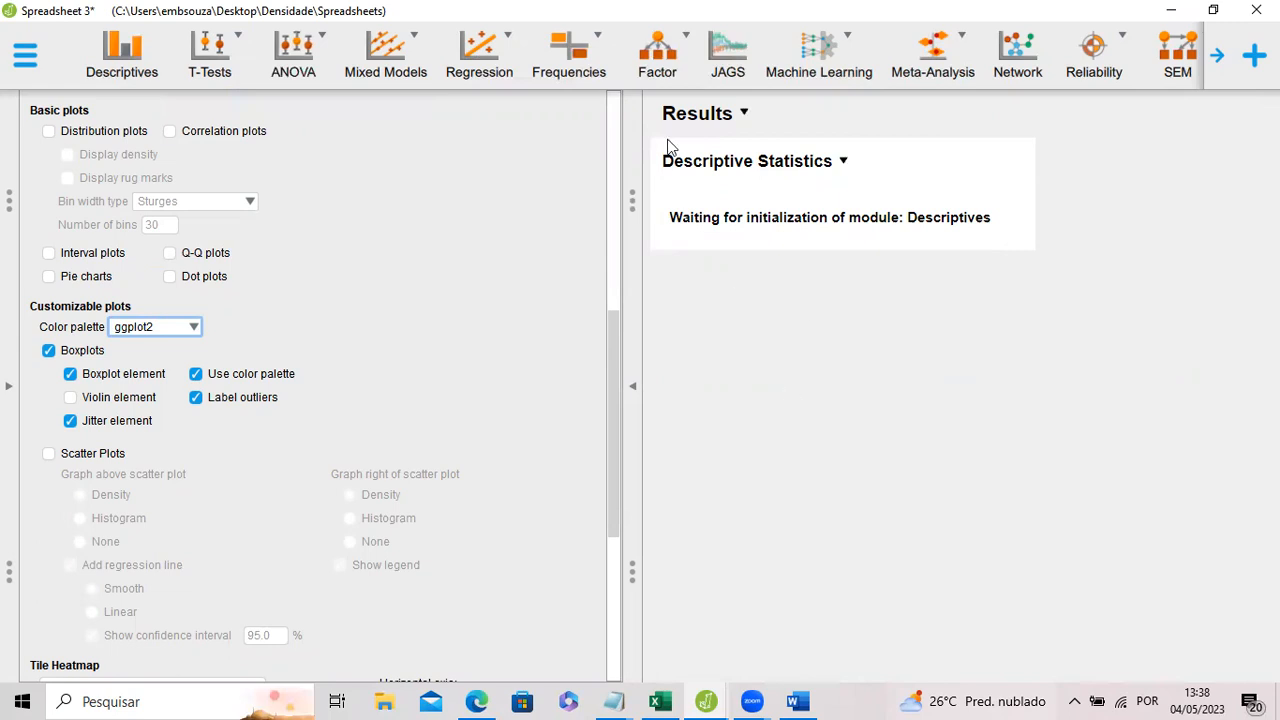
scroll(197, 365, down, 5)
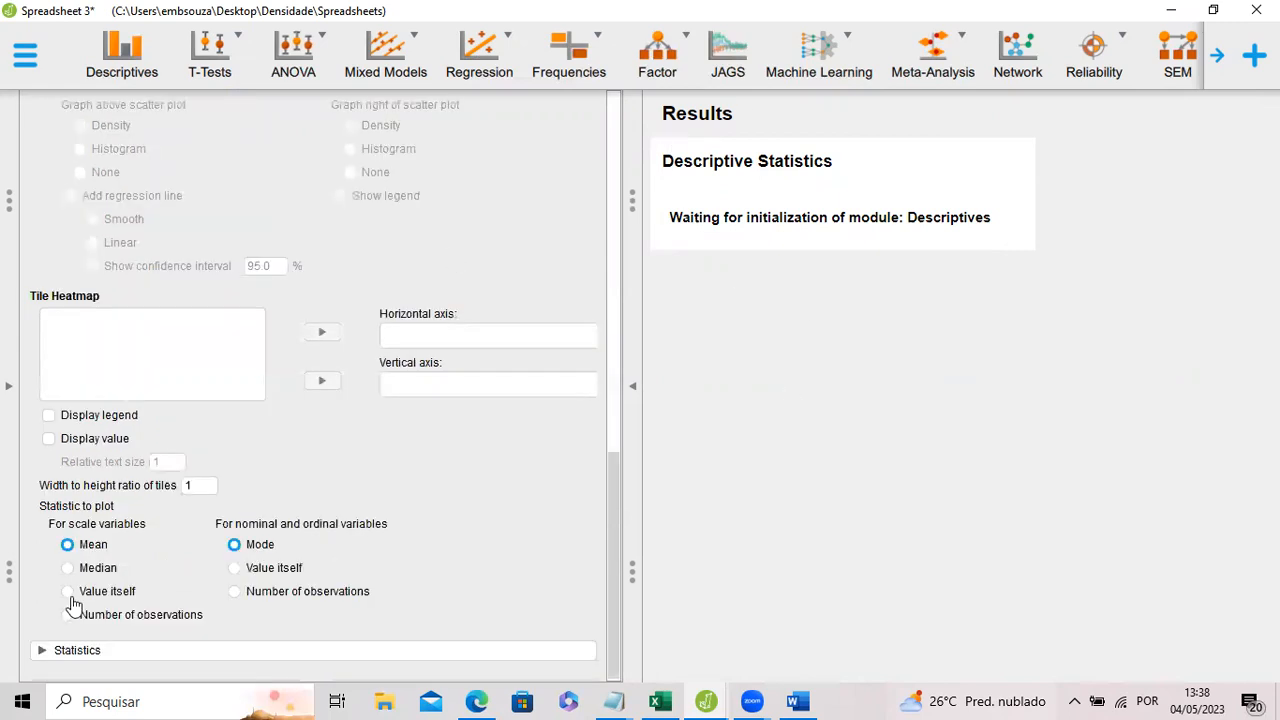
click(63, 655)
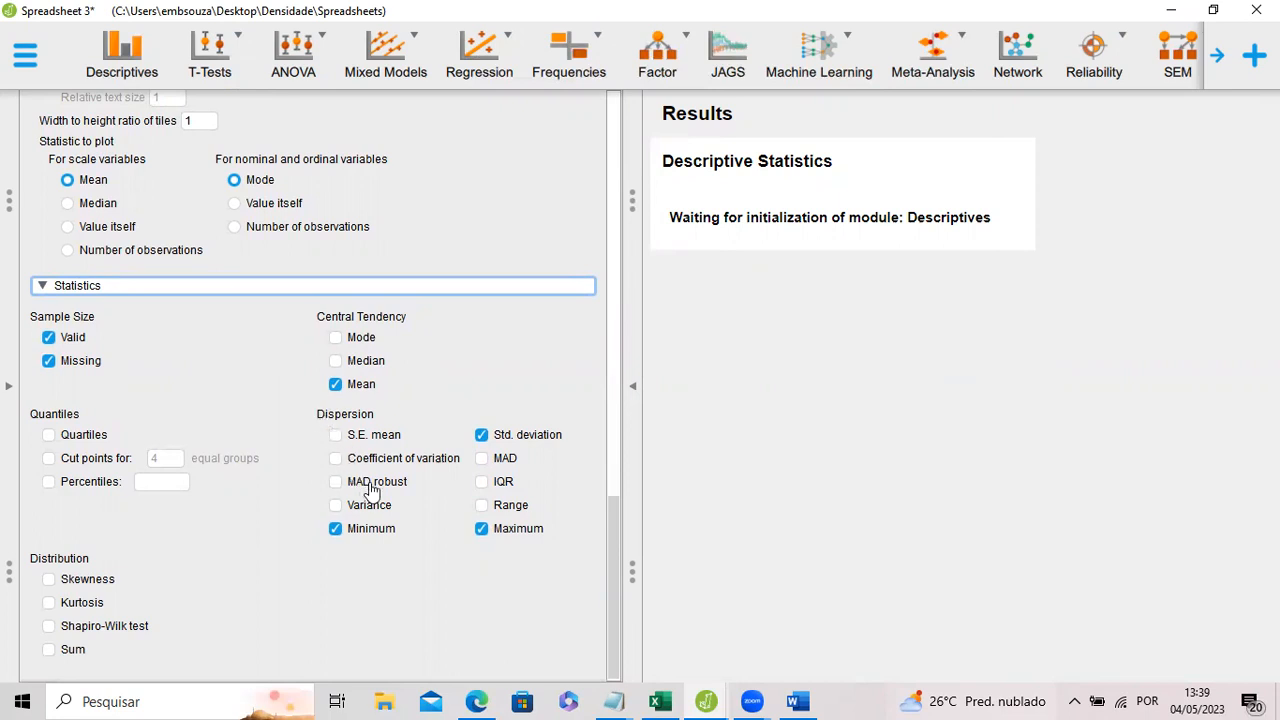
click(483, 488)
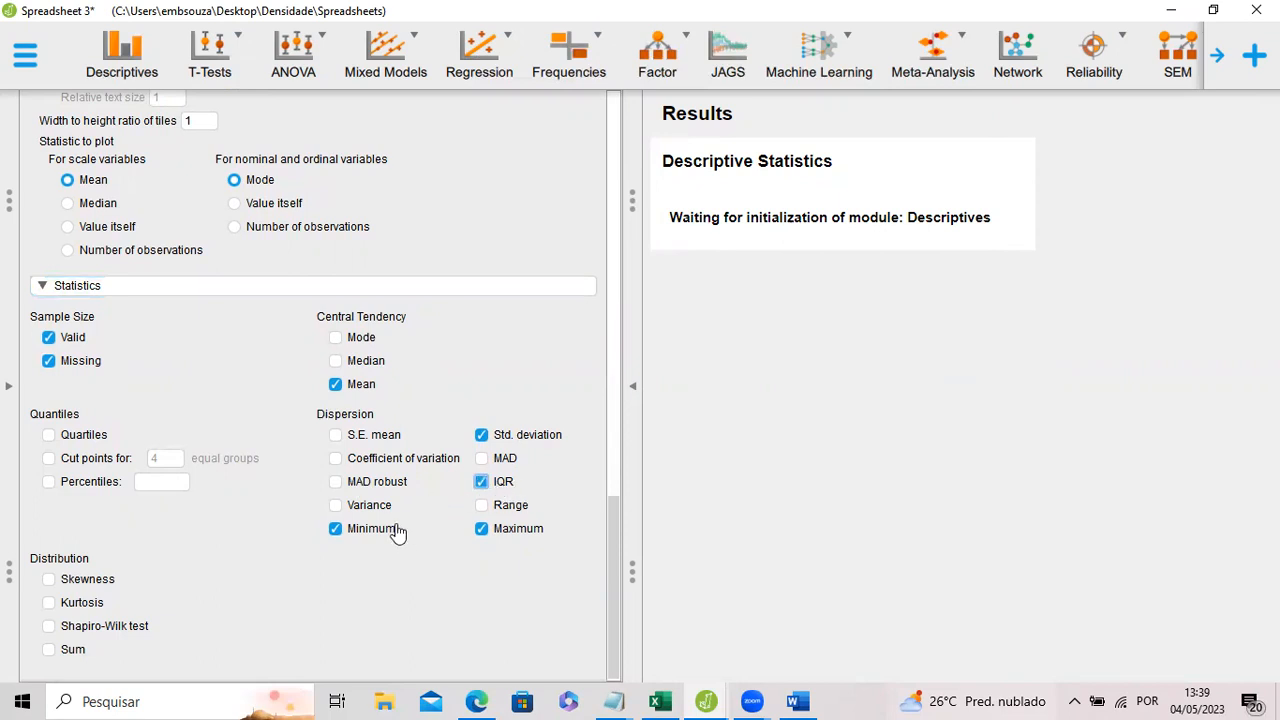
click(334, 382)
click(334, 383)
click(335, 361)
click(48, 626)
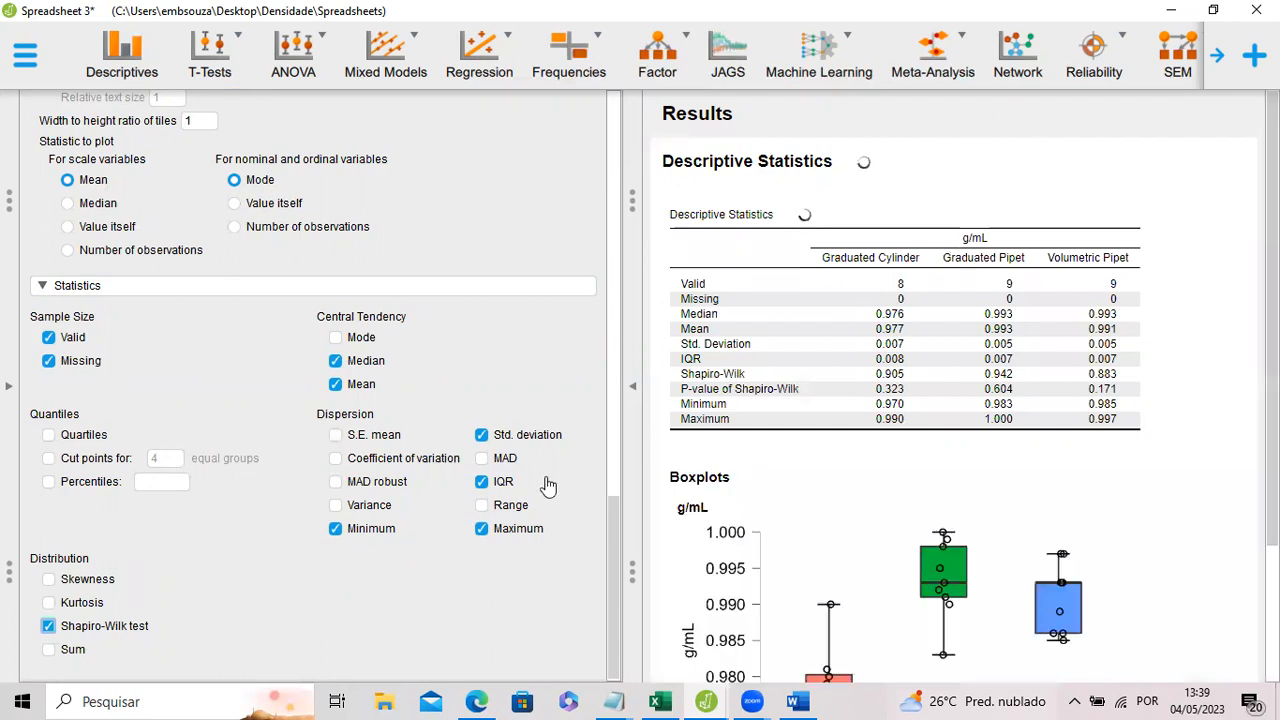
Widen the results area and enlarge the g/mL boxplot for easier comparison of the three glassware groups.
scroll(864, 326, down, 3)
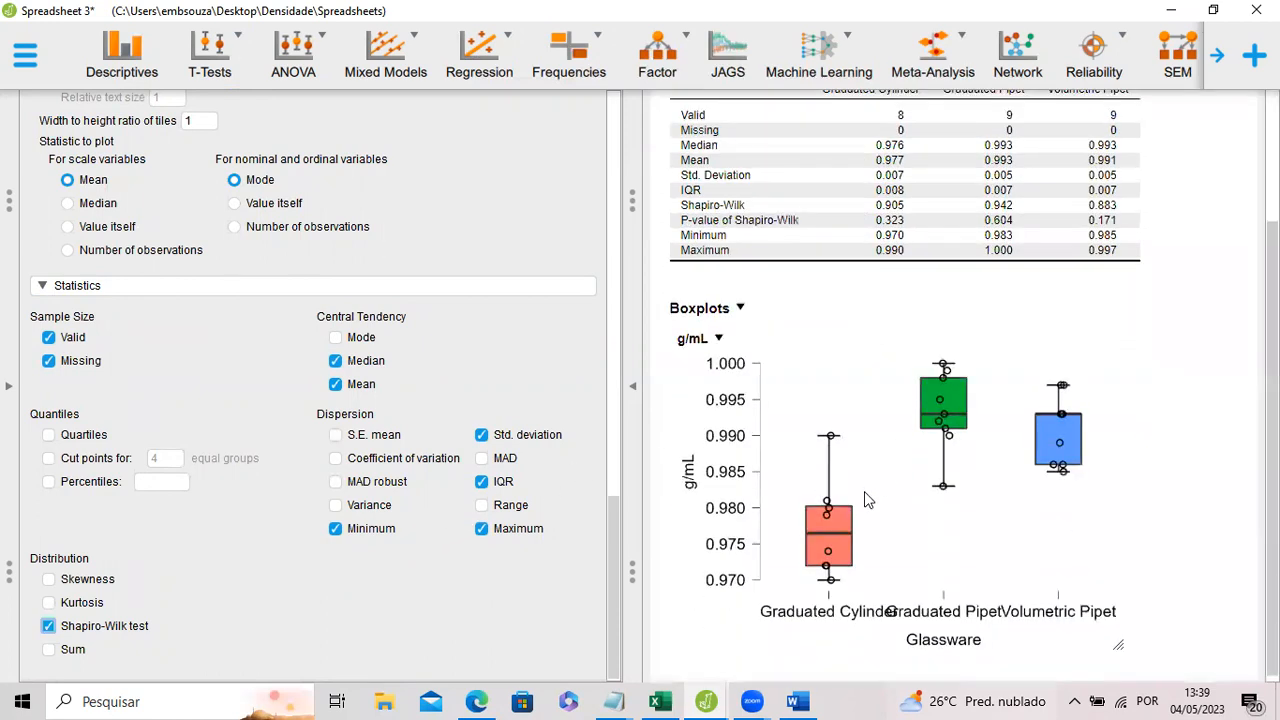
scroll(836, 500, down, 1)
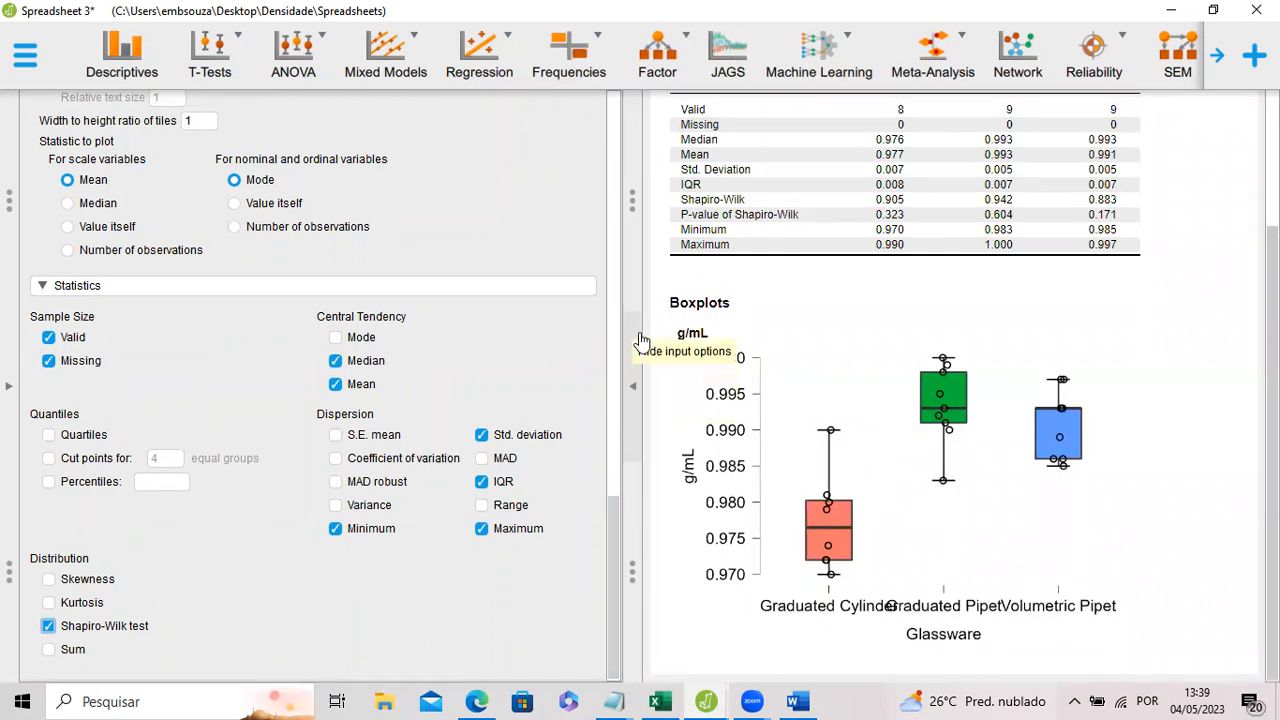
drag(635, 290, 508, 289)
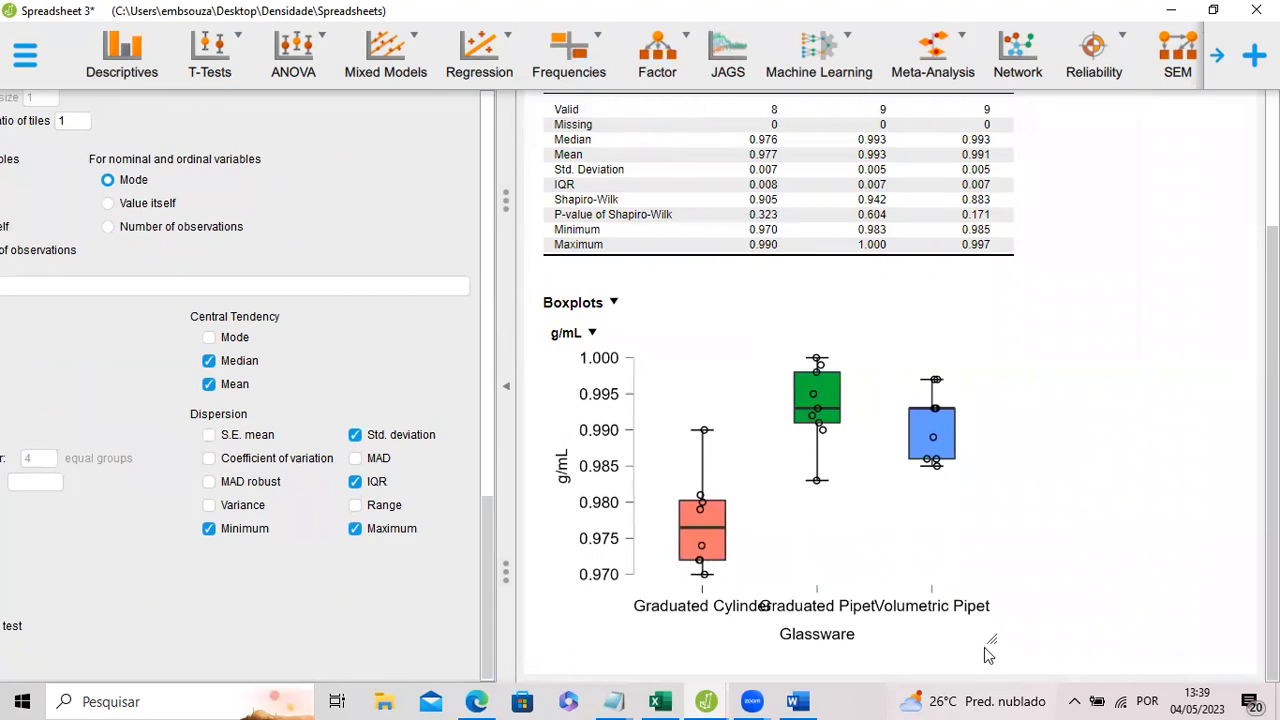
drag(1080, 666, 1175, 692)
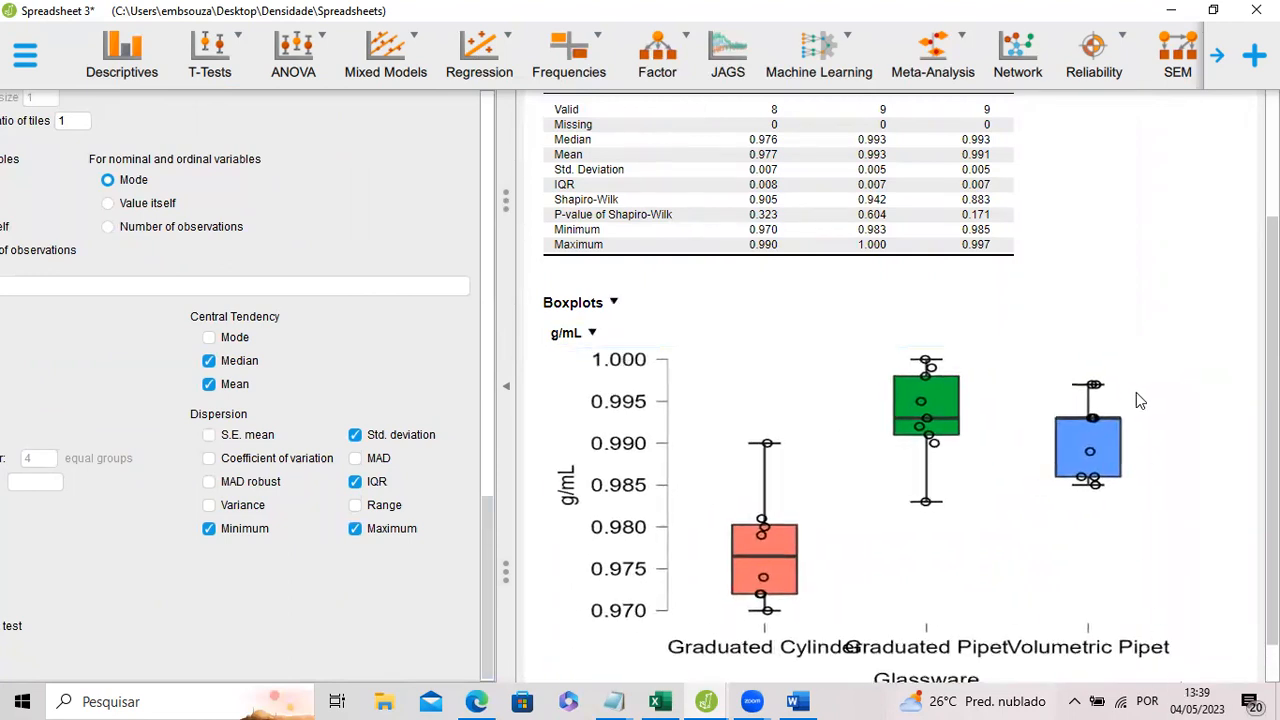
Compare the g/mL boxplots in Spreadsheet 3 with those in Spreadsheet 2, which include the beaker, and return to Spreadsheet 3.
scroll(1136, 392, down, 1)
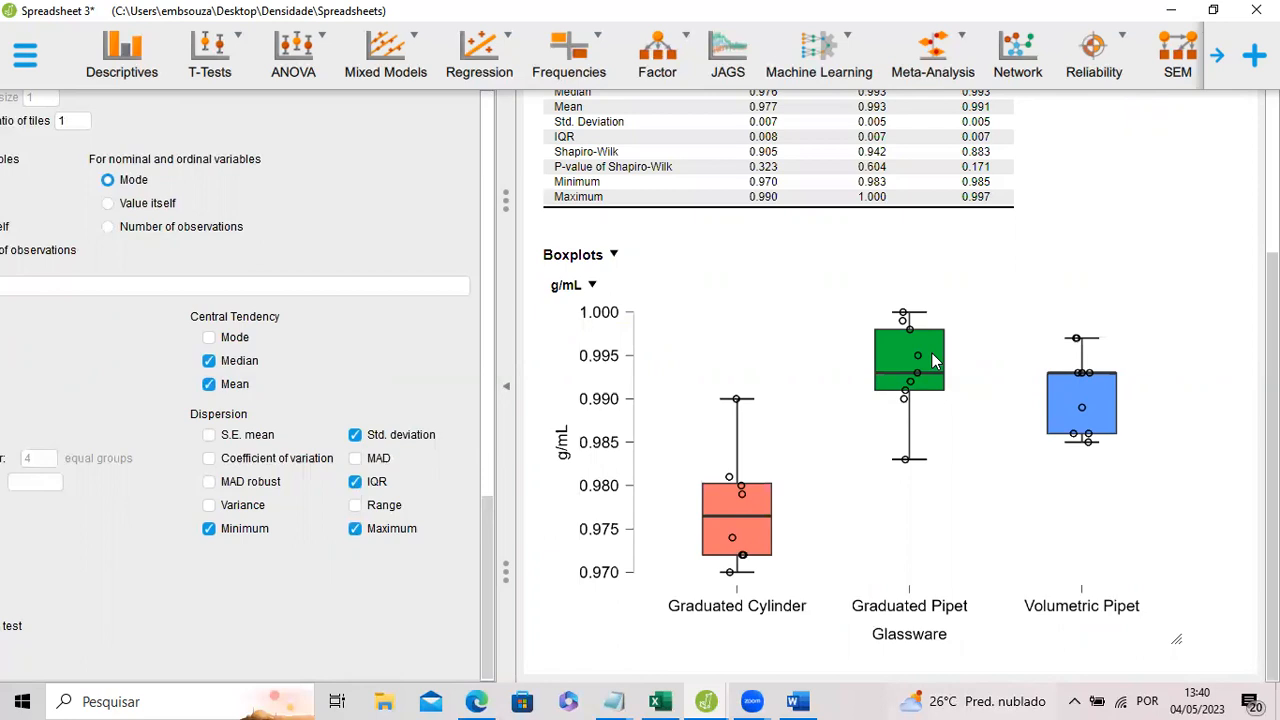
click(704, 700)
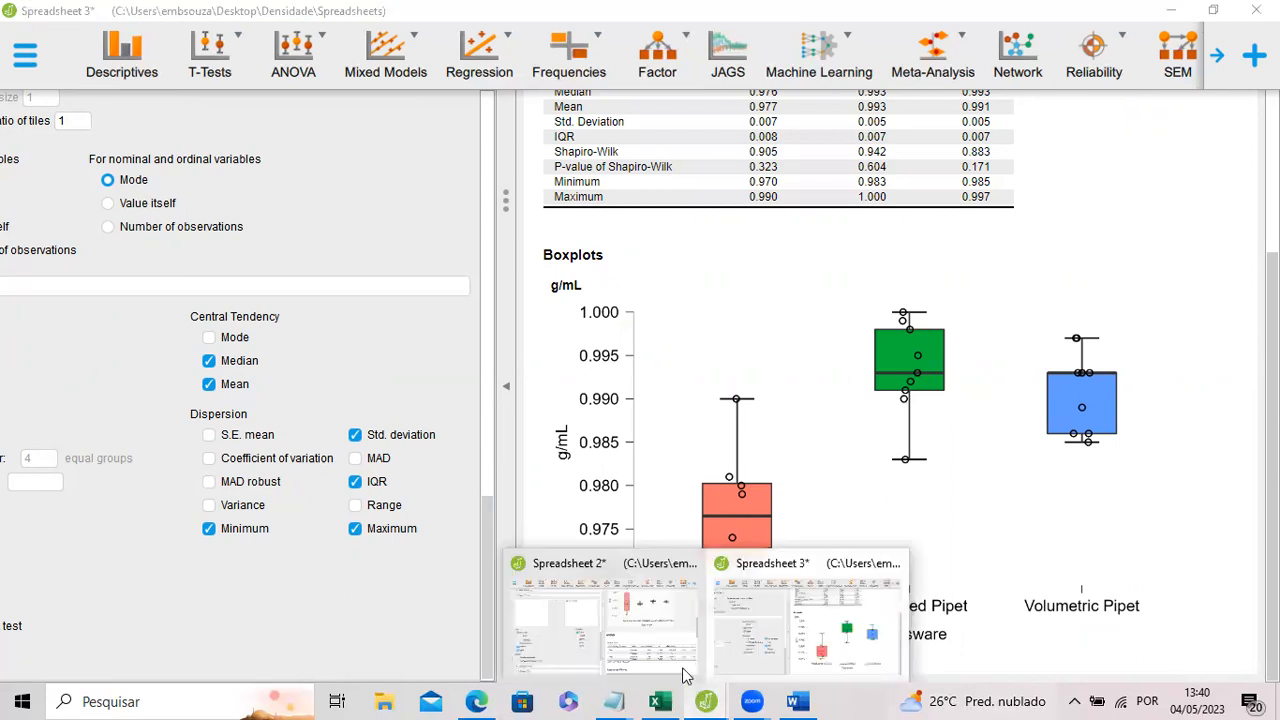
click(629, 640)
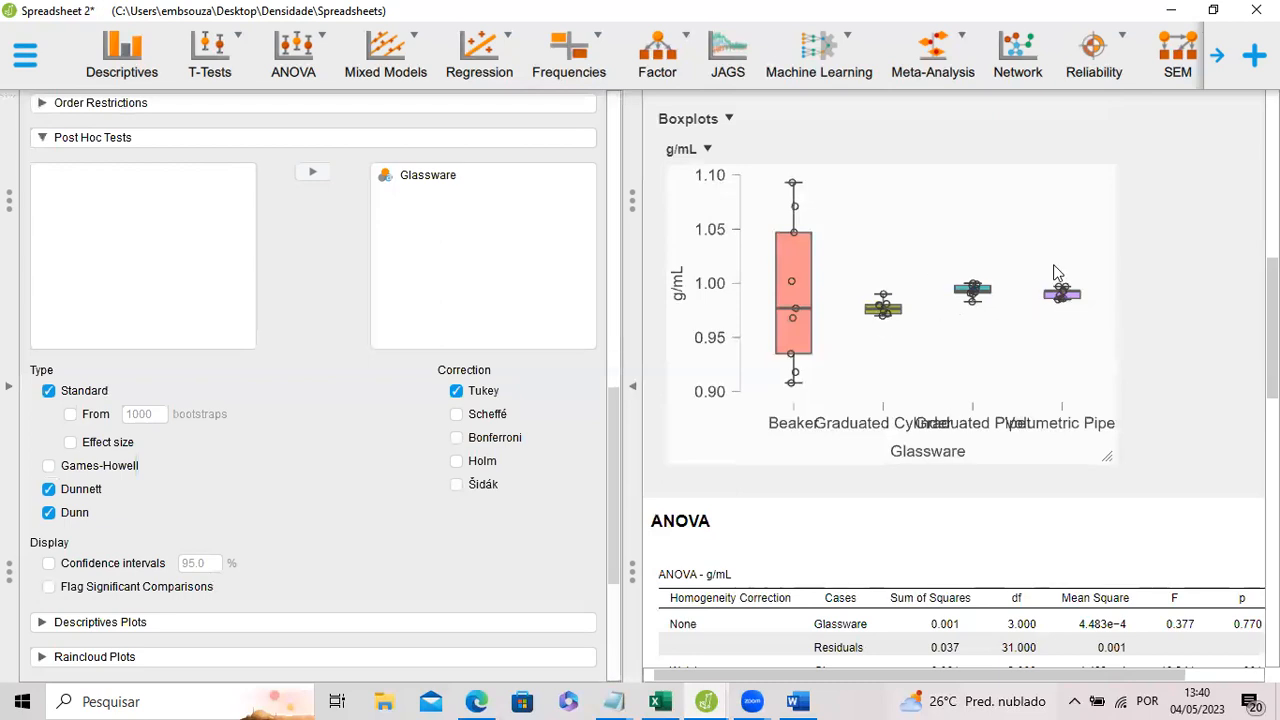
click(710, 700)
click(800, 636)
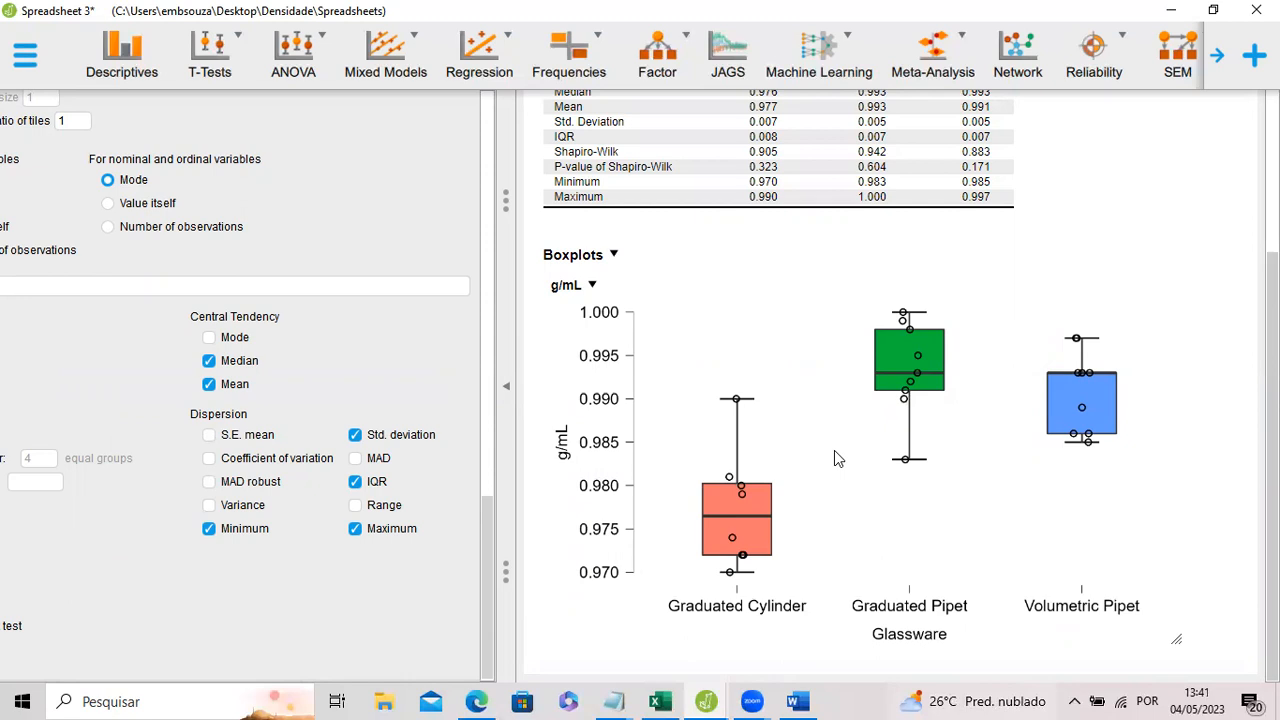
scroll(806, 416, up, 2)
scroll(808, 425, down, 2)
Set up a classical ANOVA with g/mL as the dependent variable and Glassware as the fixed factor.
click(294, 78)
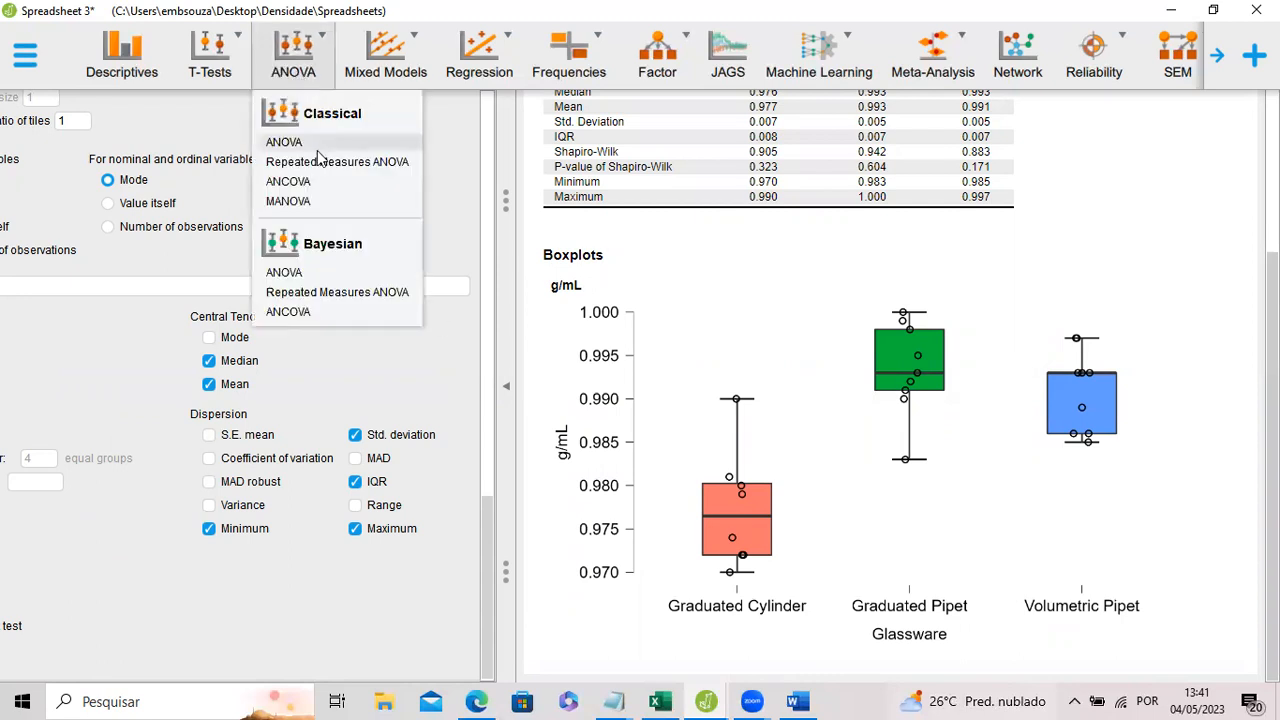
click(317, 150)
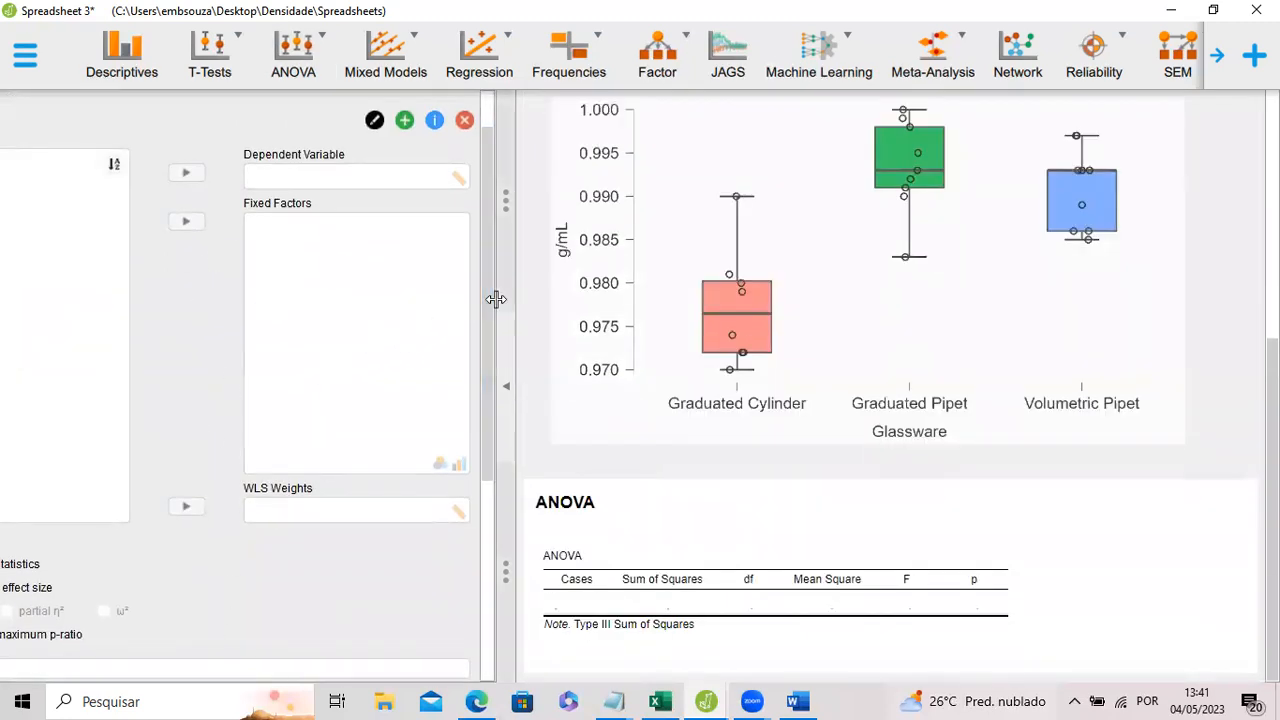
drag(497, 300, 627, 305)
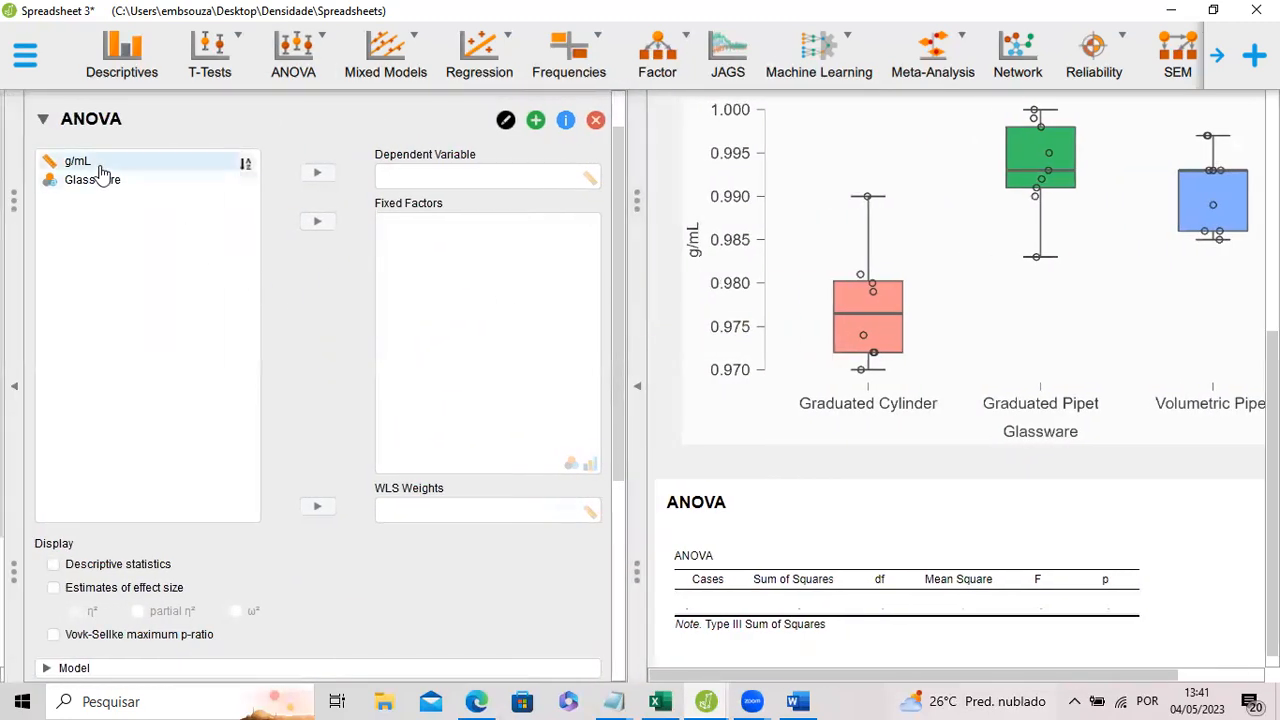
click(82, 162)
click(317, 174)
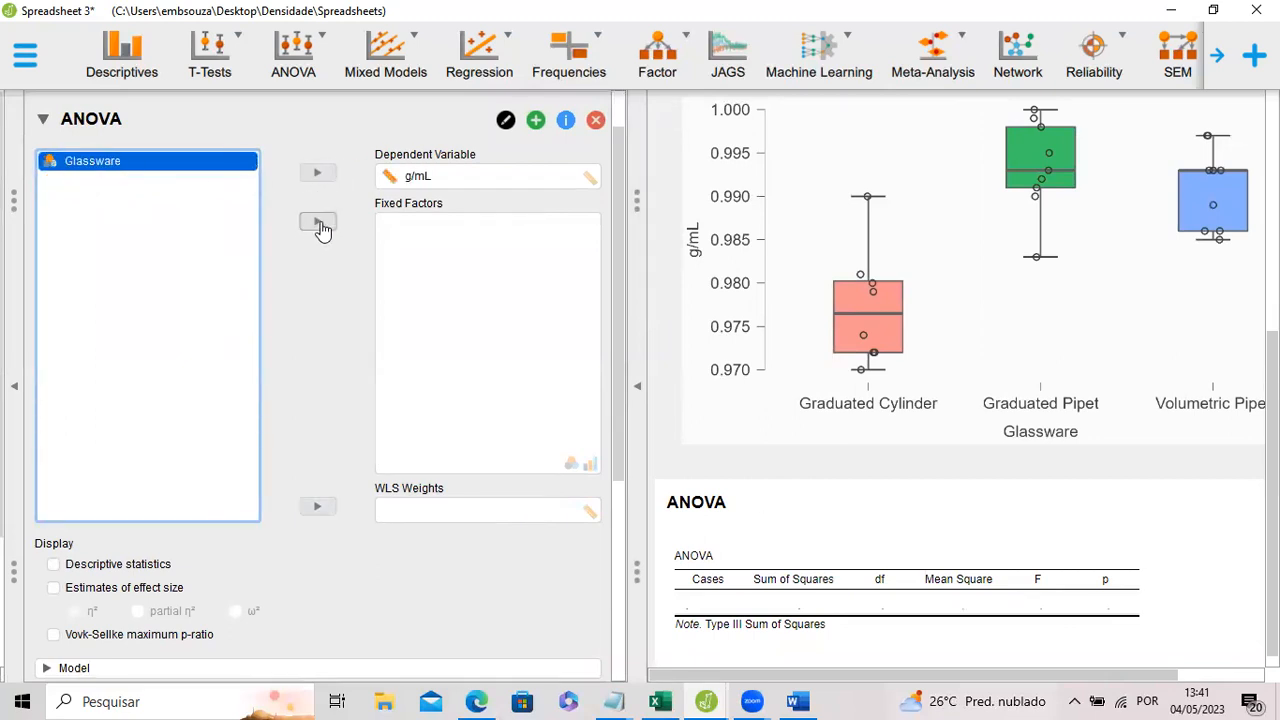
click(318, 222)
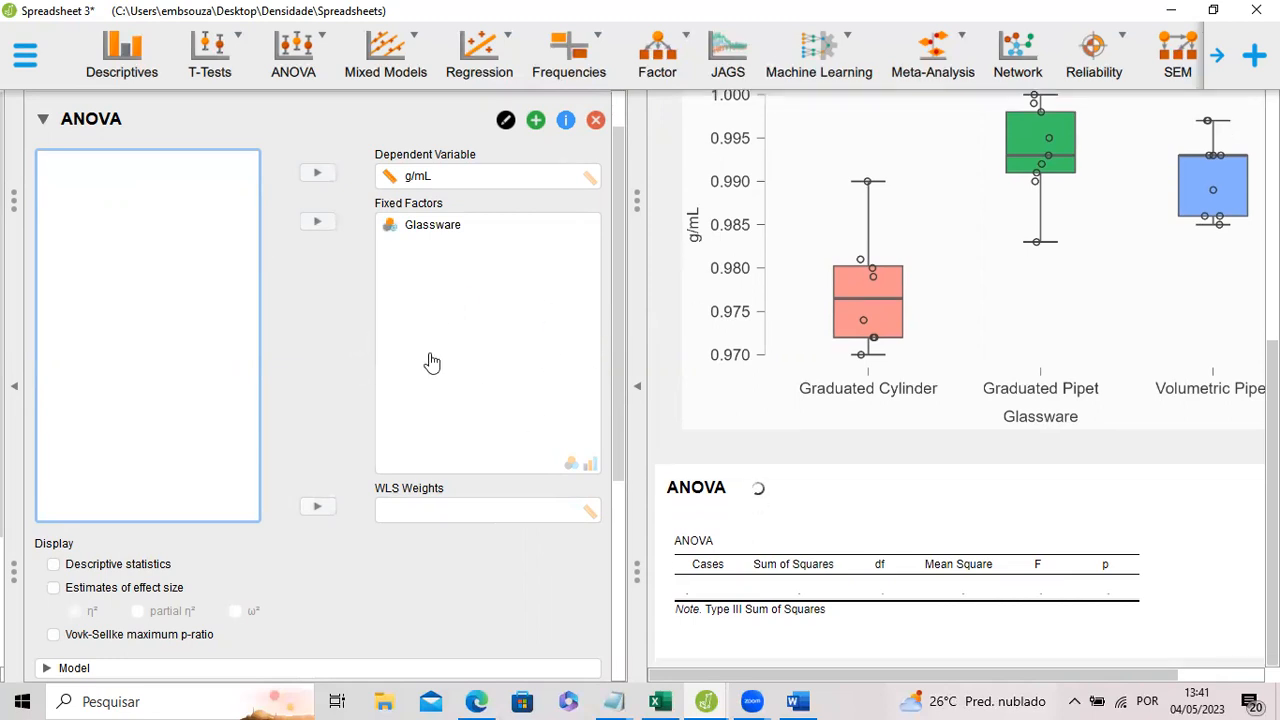
Add homogeneity tests to the ANOVA's assumption checks.
scroll(379, 319, down, 4)
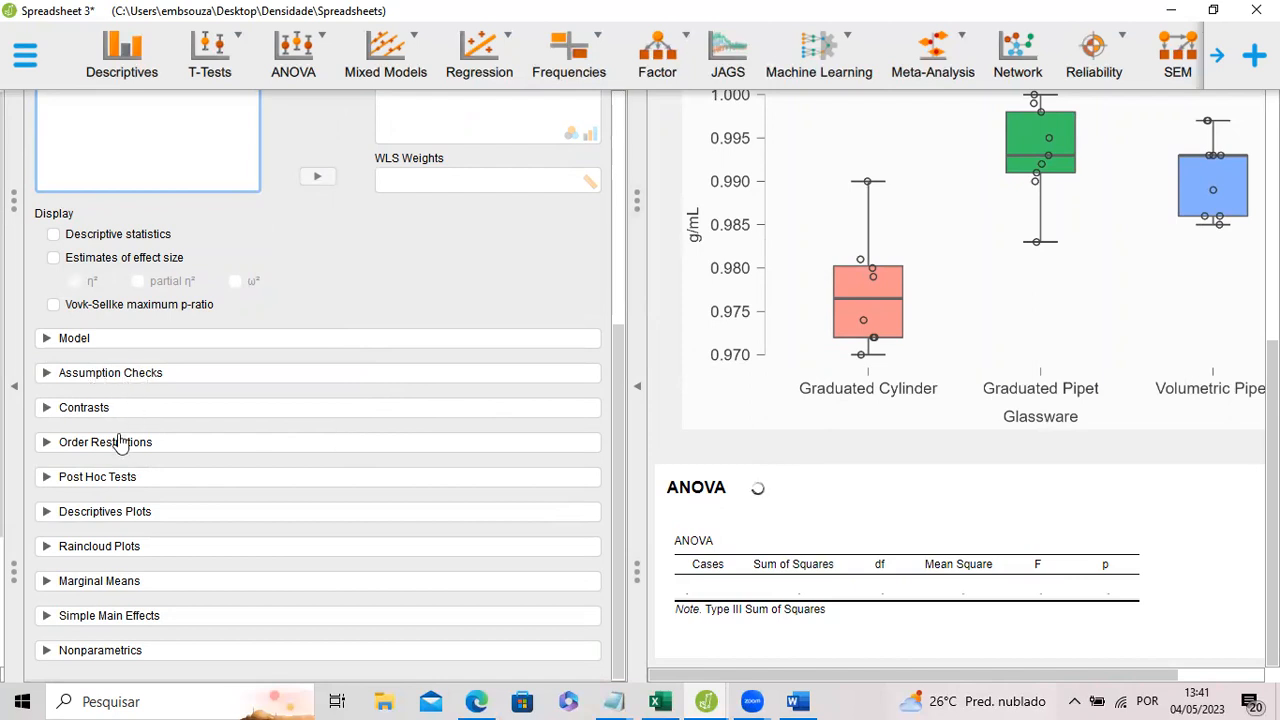
click(118, 376)
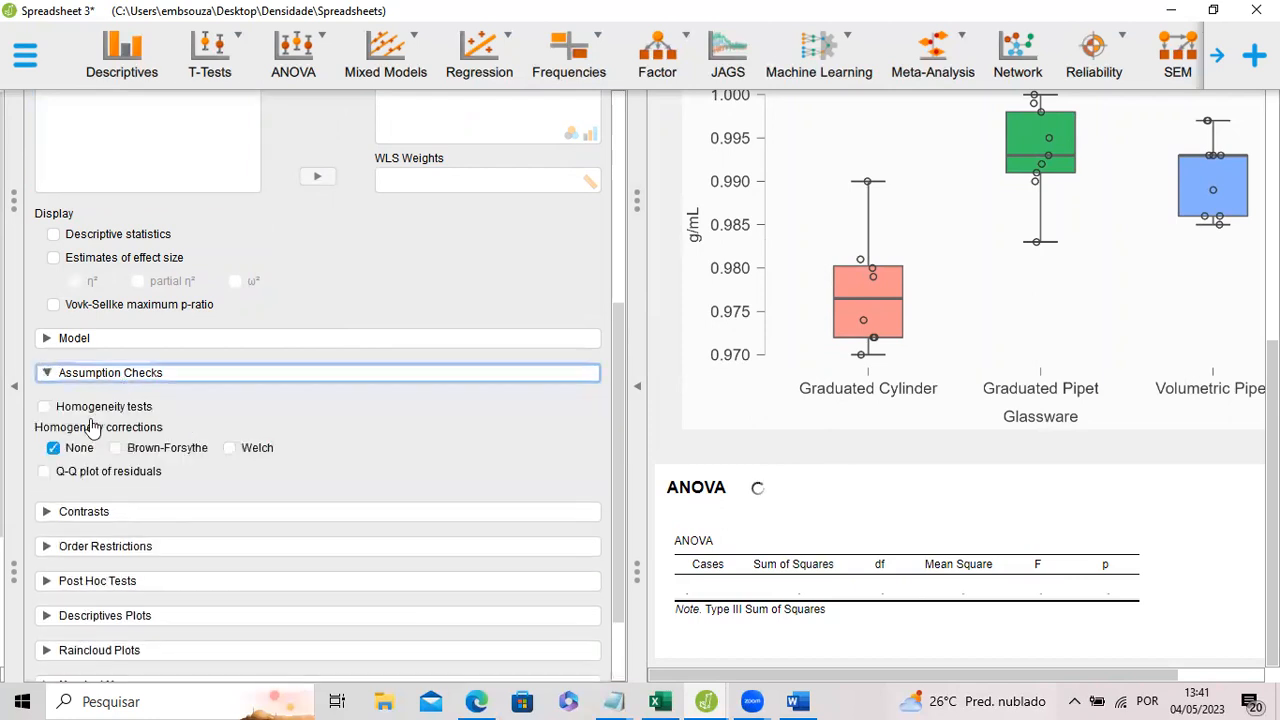
click(43, 406)
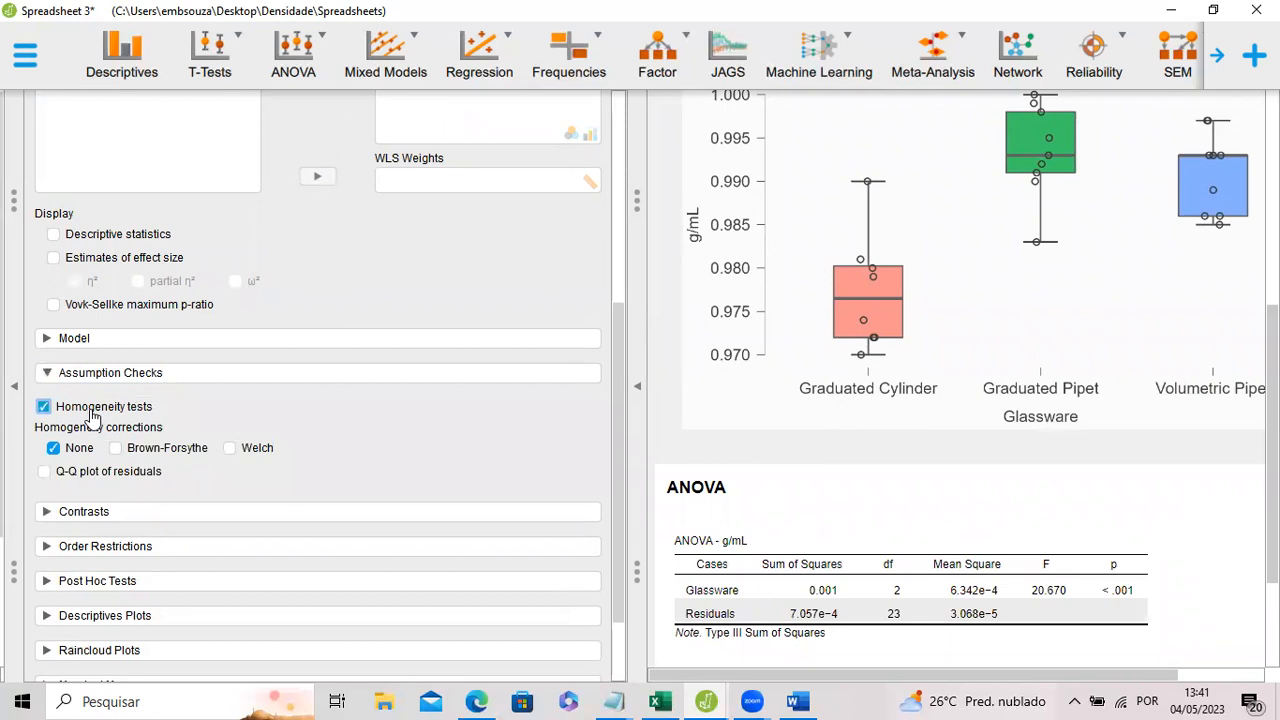
Examine the ANOVA table and Levene's test for equality of variances alongside the g/mL boxplots.
scroll(867, 438, down, 1)
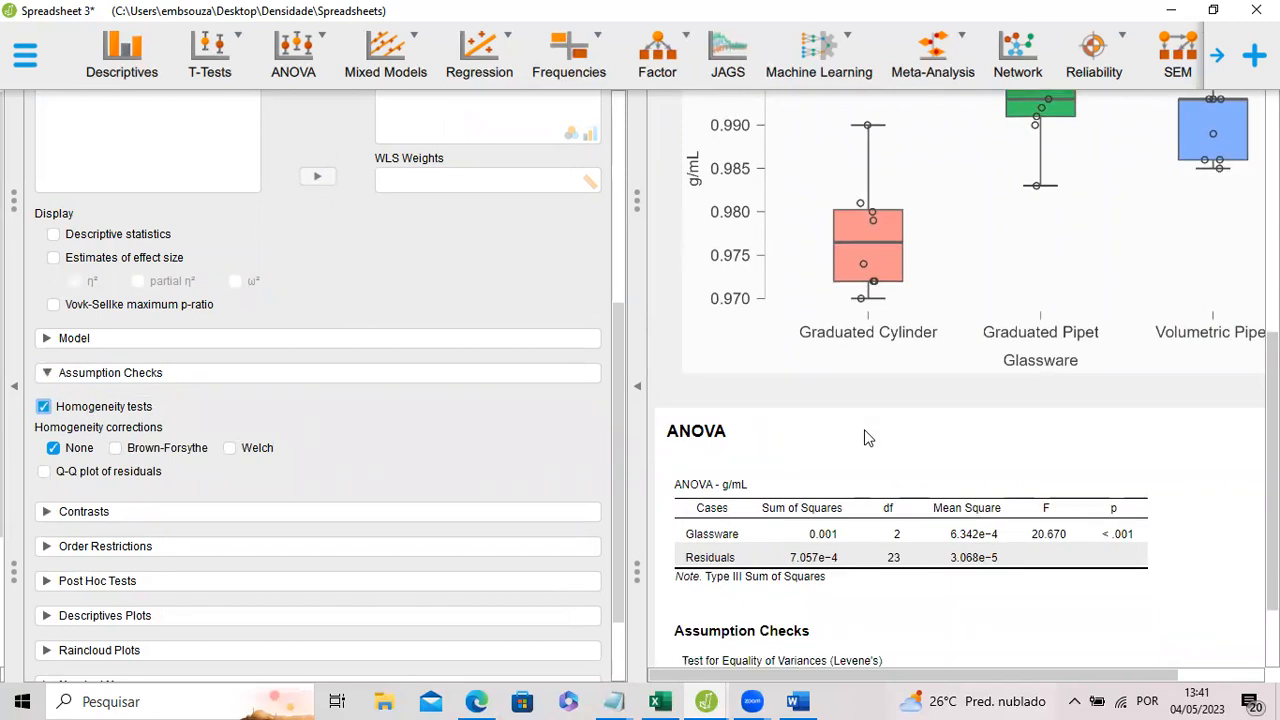
scroll(865, 438, down, 2)
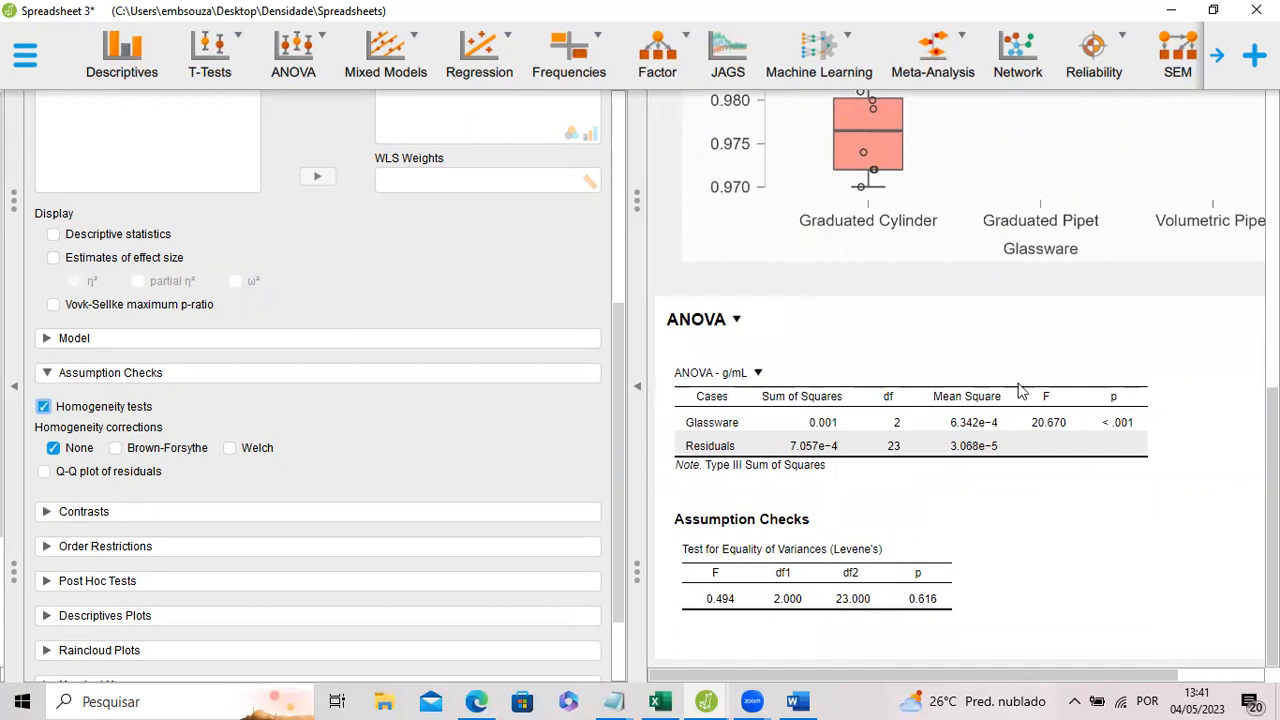
scroll(1022, 390, up, 2)
scroll(1030, 363, up, 2)
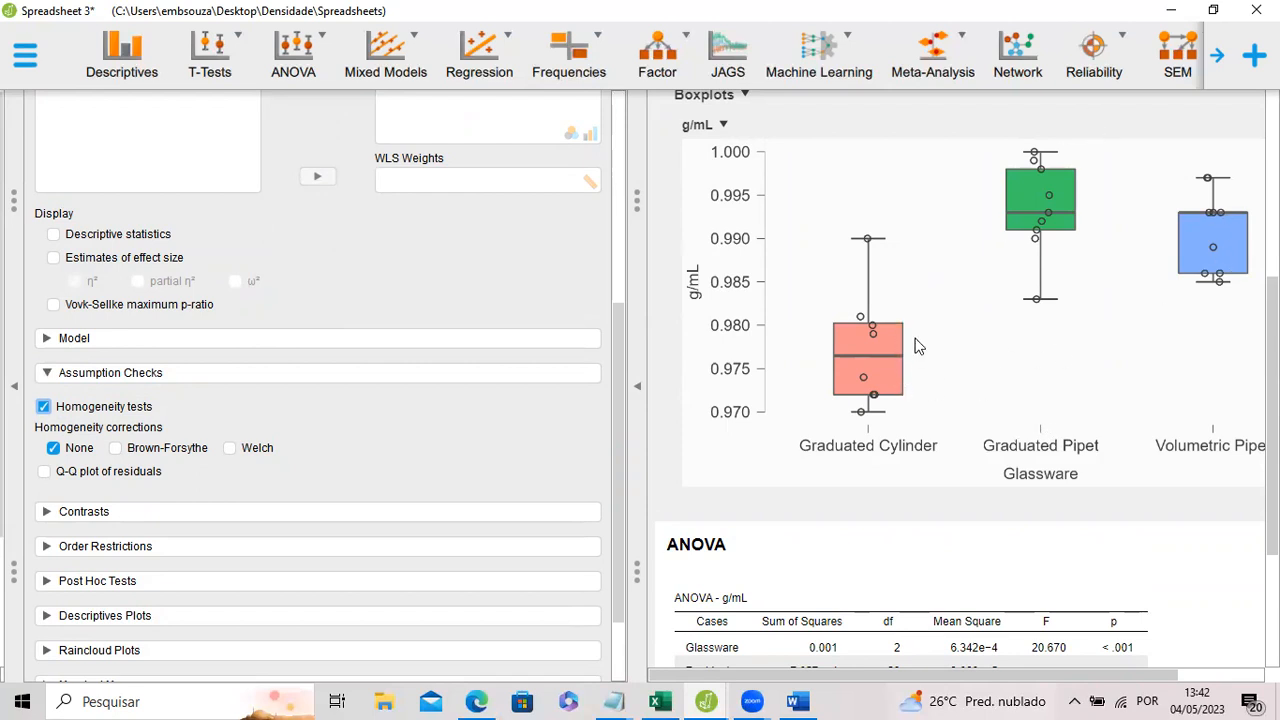
scroll(911, 298, down, 3)
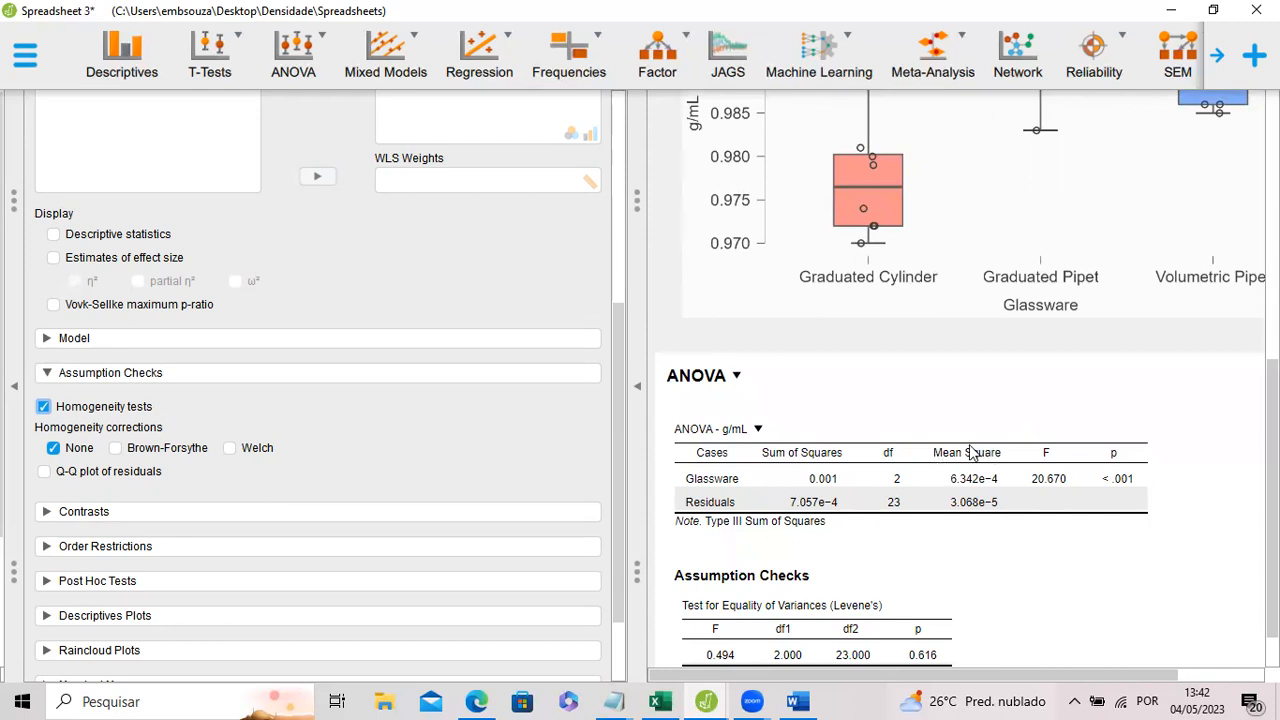
scroll(962, 456, up, 2)
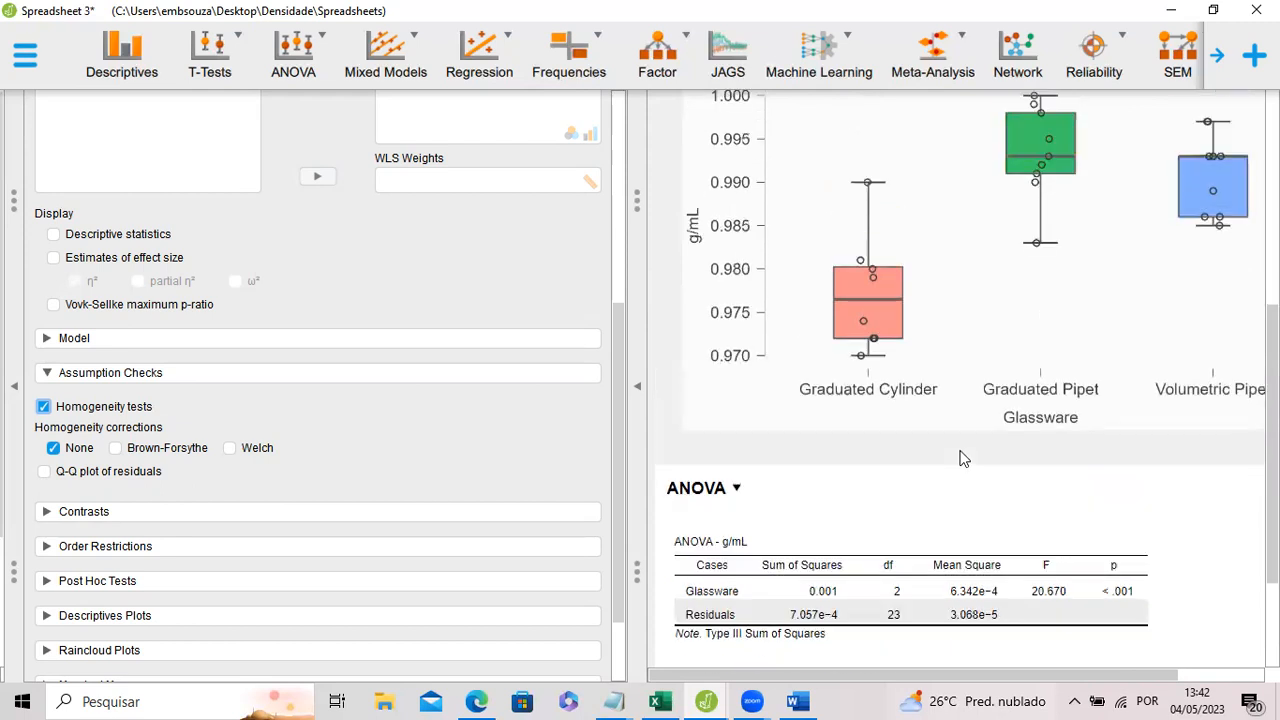
scroll(993, 444, down, 1)
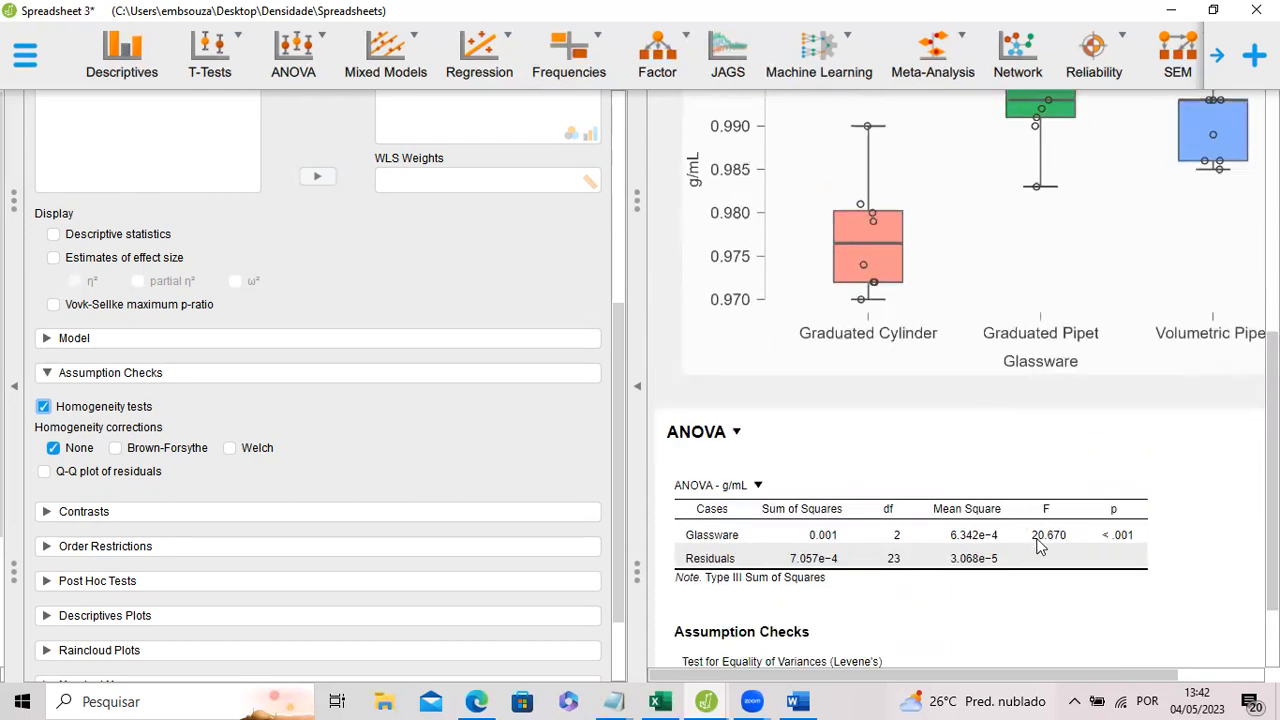
scroll(1028, 505, up, 2)
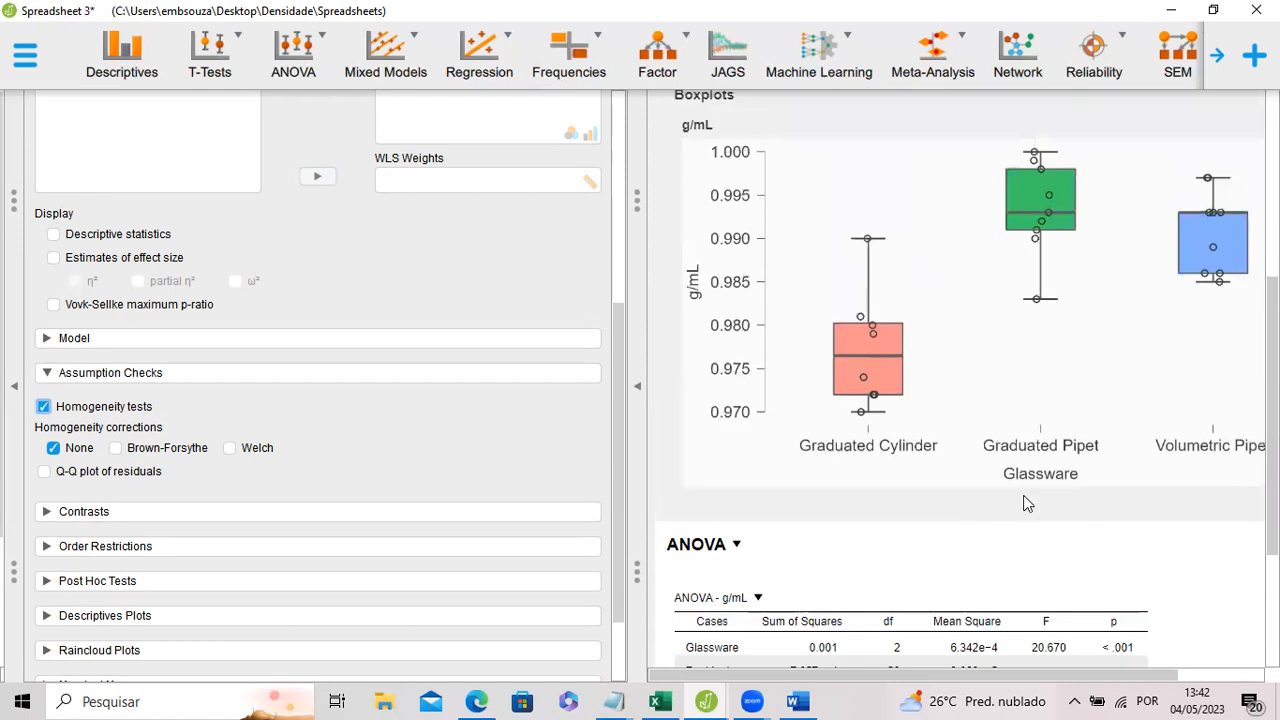
Add post hoc comparisons for Glassware to the ANOVA, keeping the standard type with Tukey correction.
click(104, 588)
scroll(183, 409, down, 5)
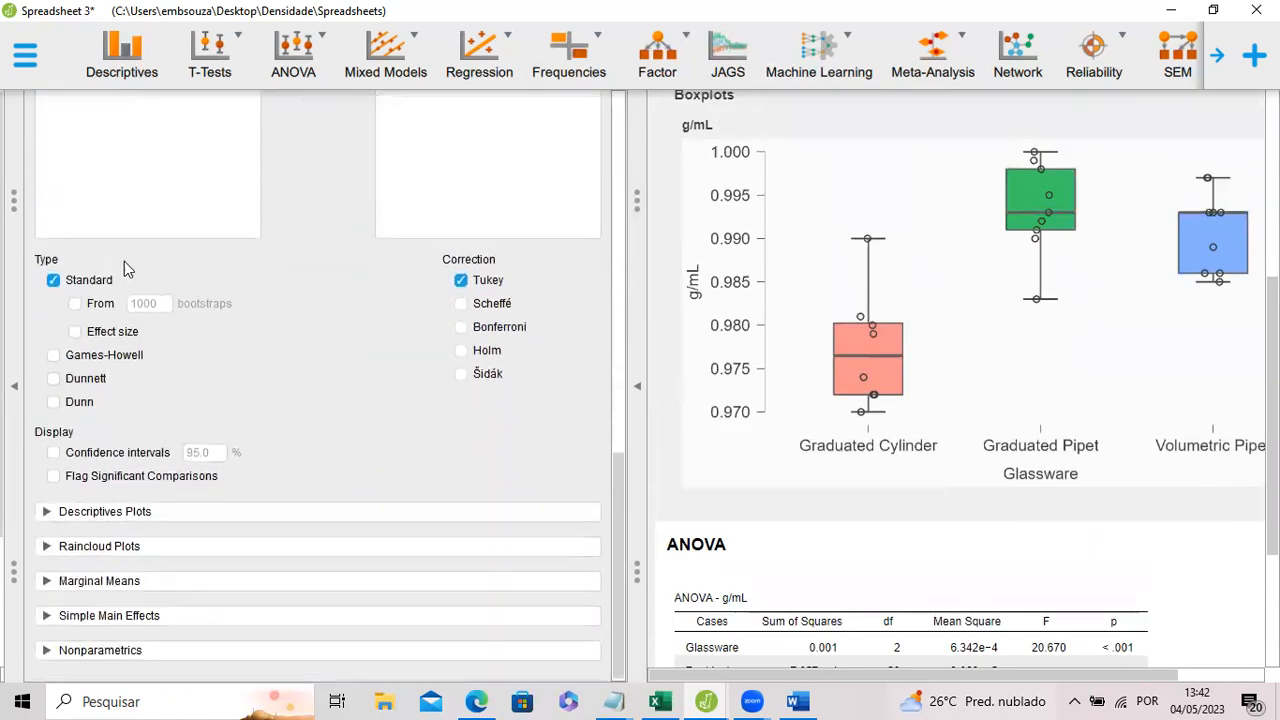
scroll(125, 262, up, 1)
click(140, 140)
click(321, 133)
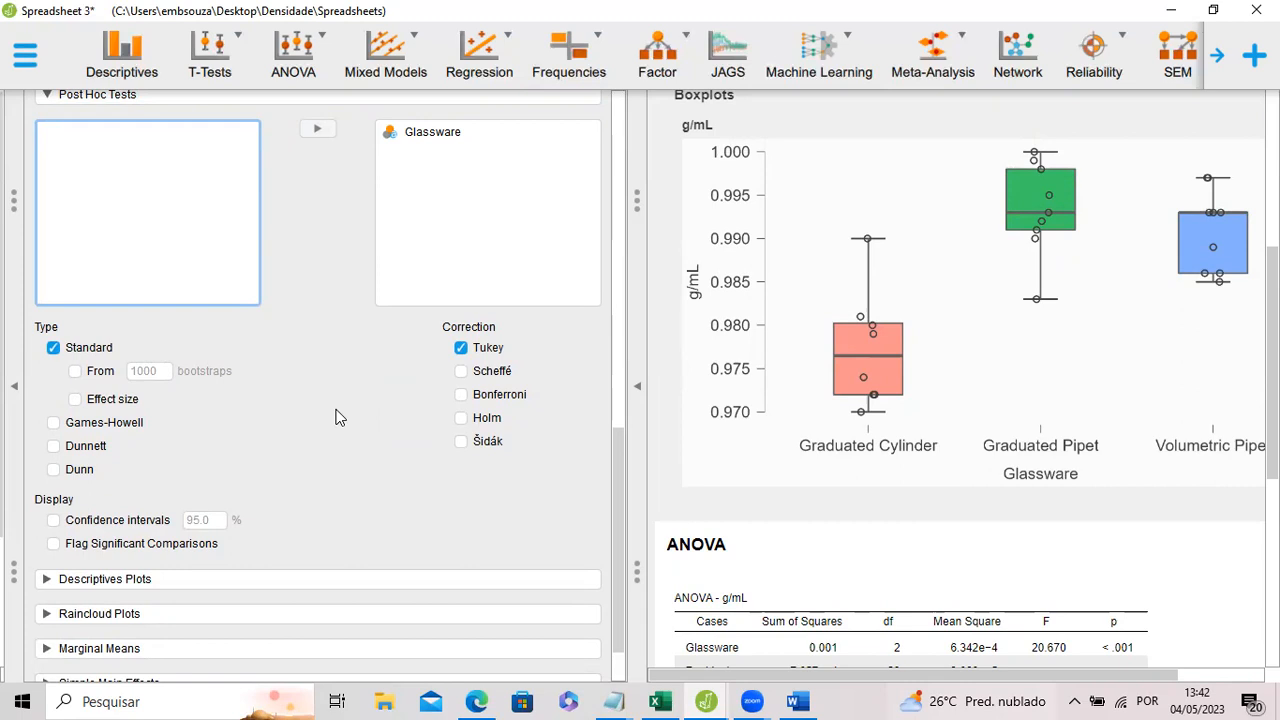
Review the ANOVA settings and compare the Tukey post hoc results and Levene's test with the glassware boxplots.
scroll(341, 410, up, 6)
scroll(363, 413, down, 6)
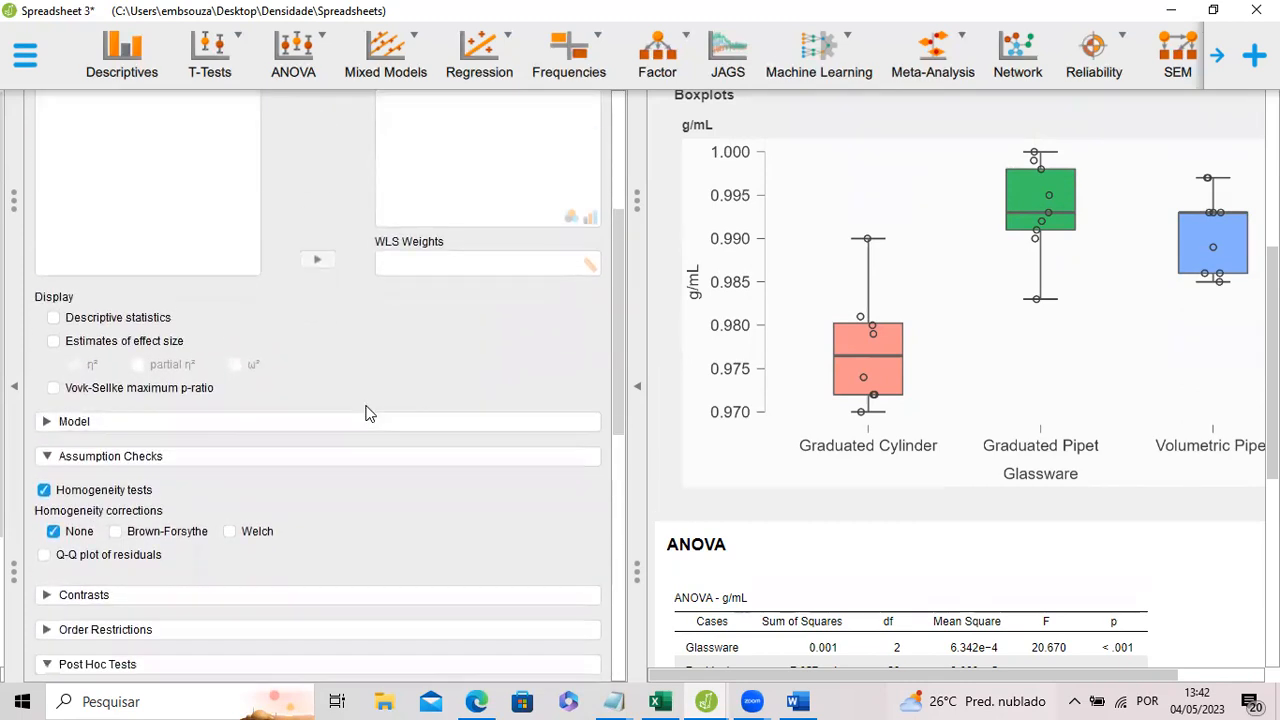
scroll(817, 386, down, 5)
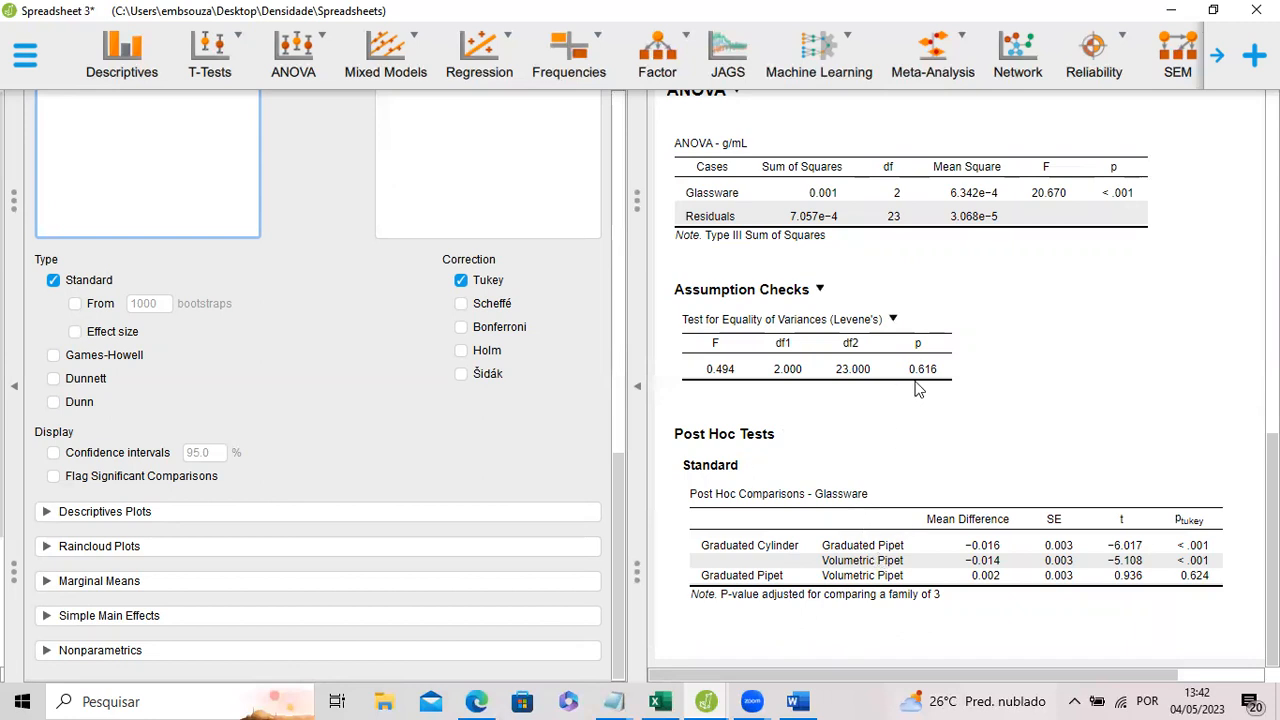
scroll(910, 290, up, 2)
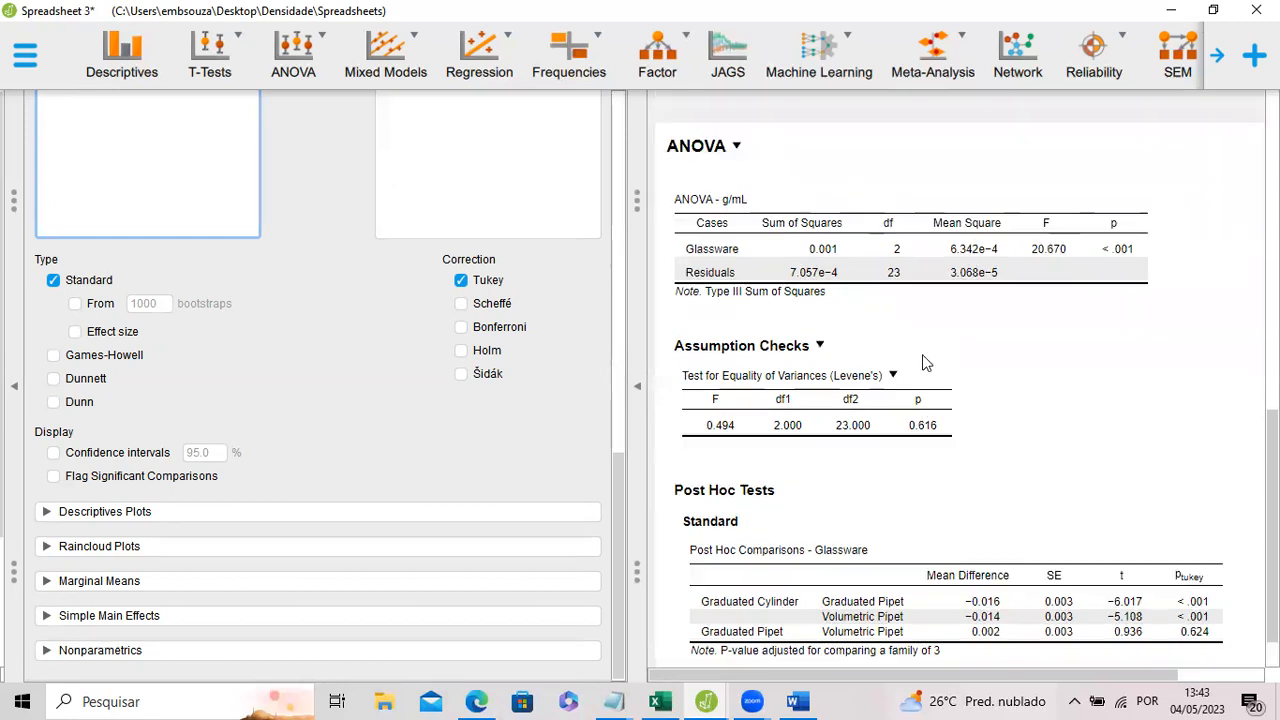
scroll(913, 376, up, 3)
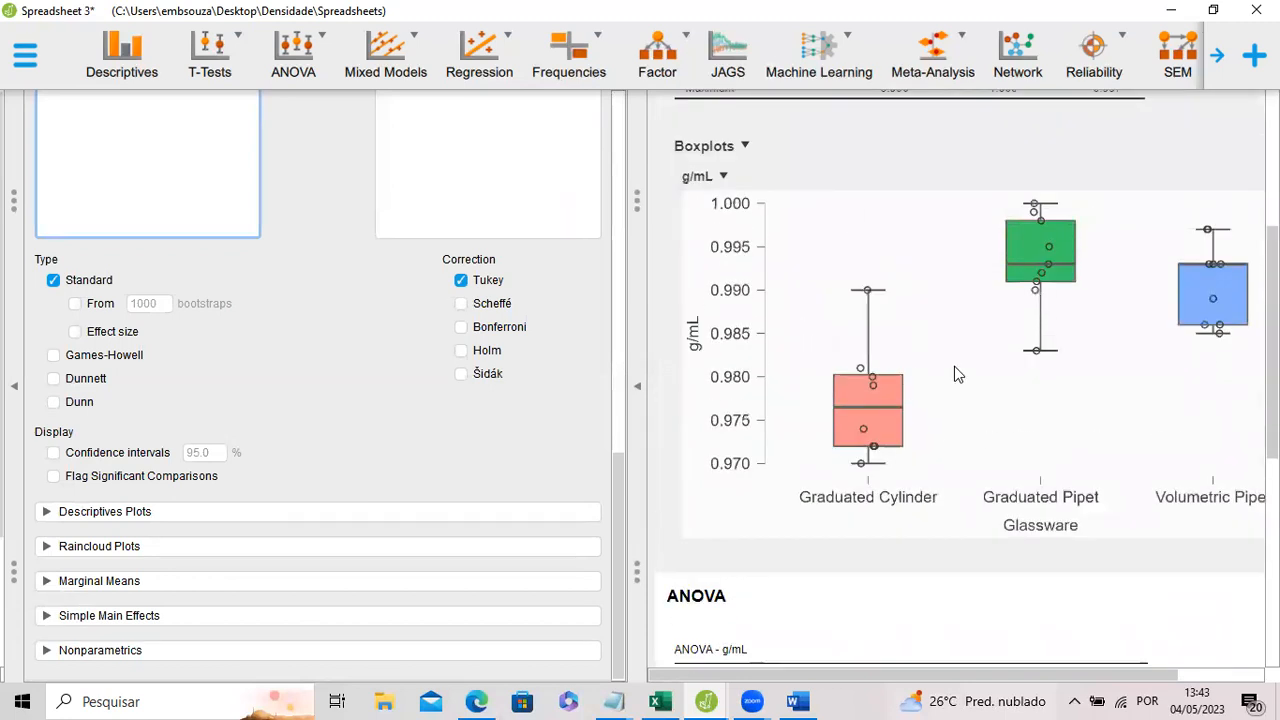